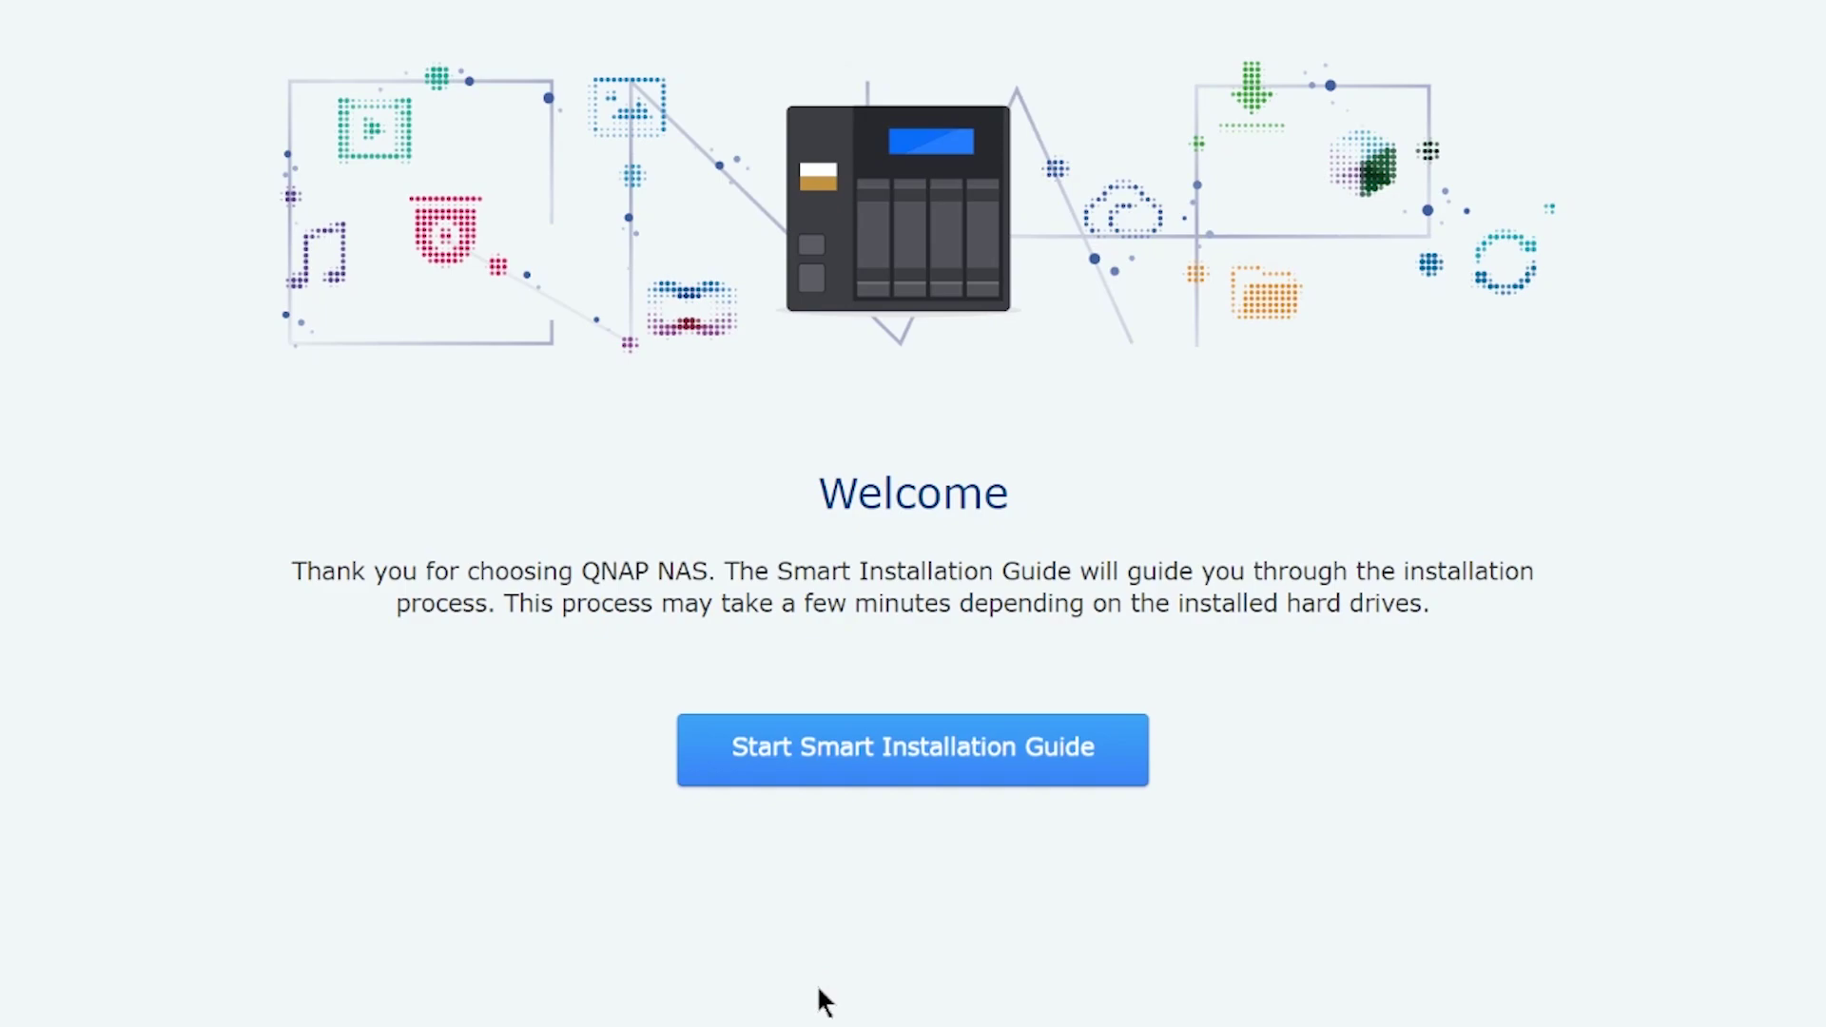
Start the Smart Installation Guide and set the NAS name to TVS951x
click(877, 766)
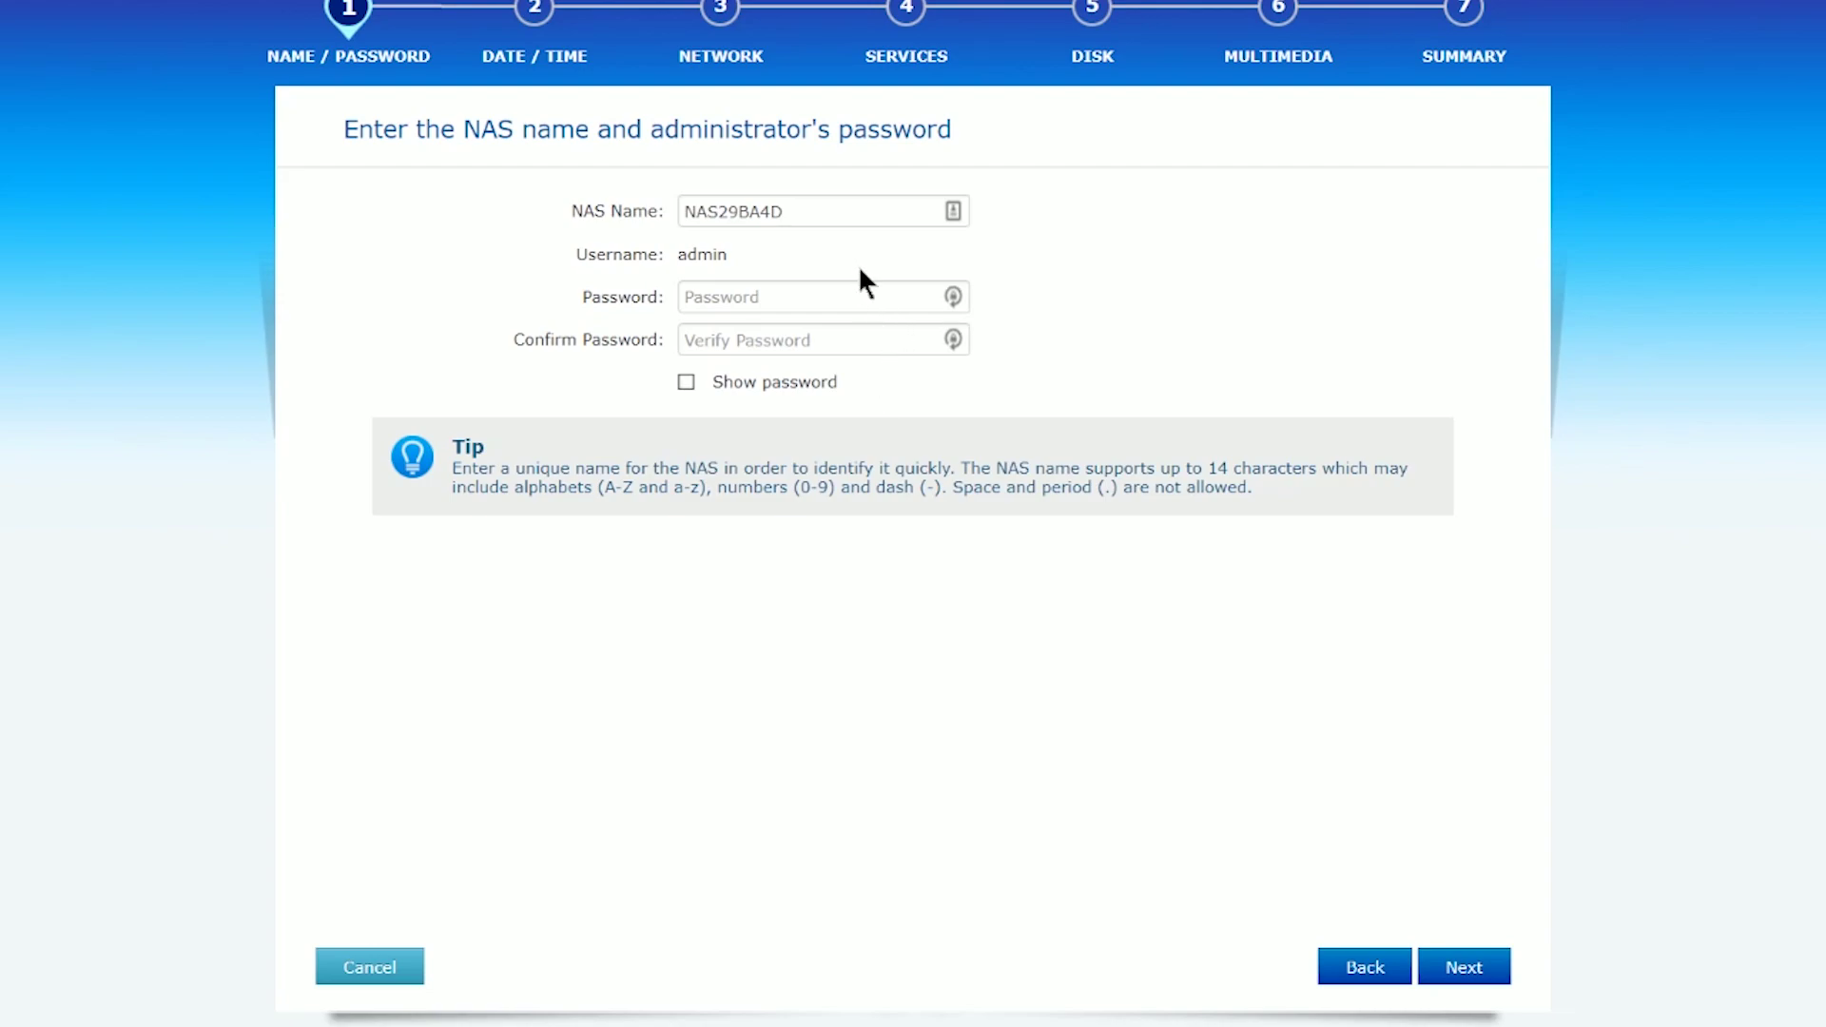
double_click(816, 221)
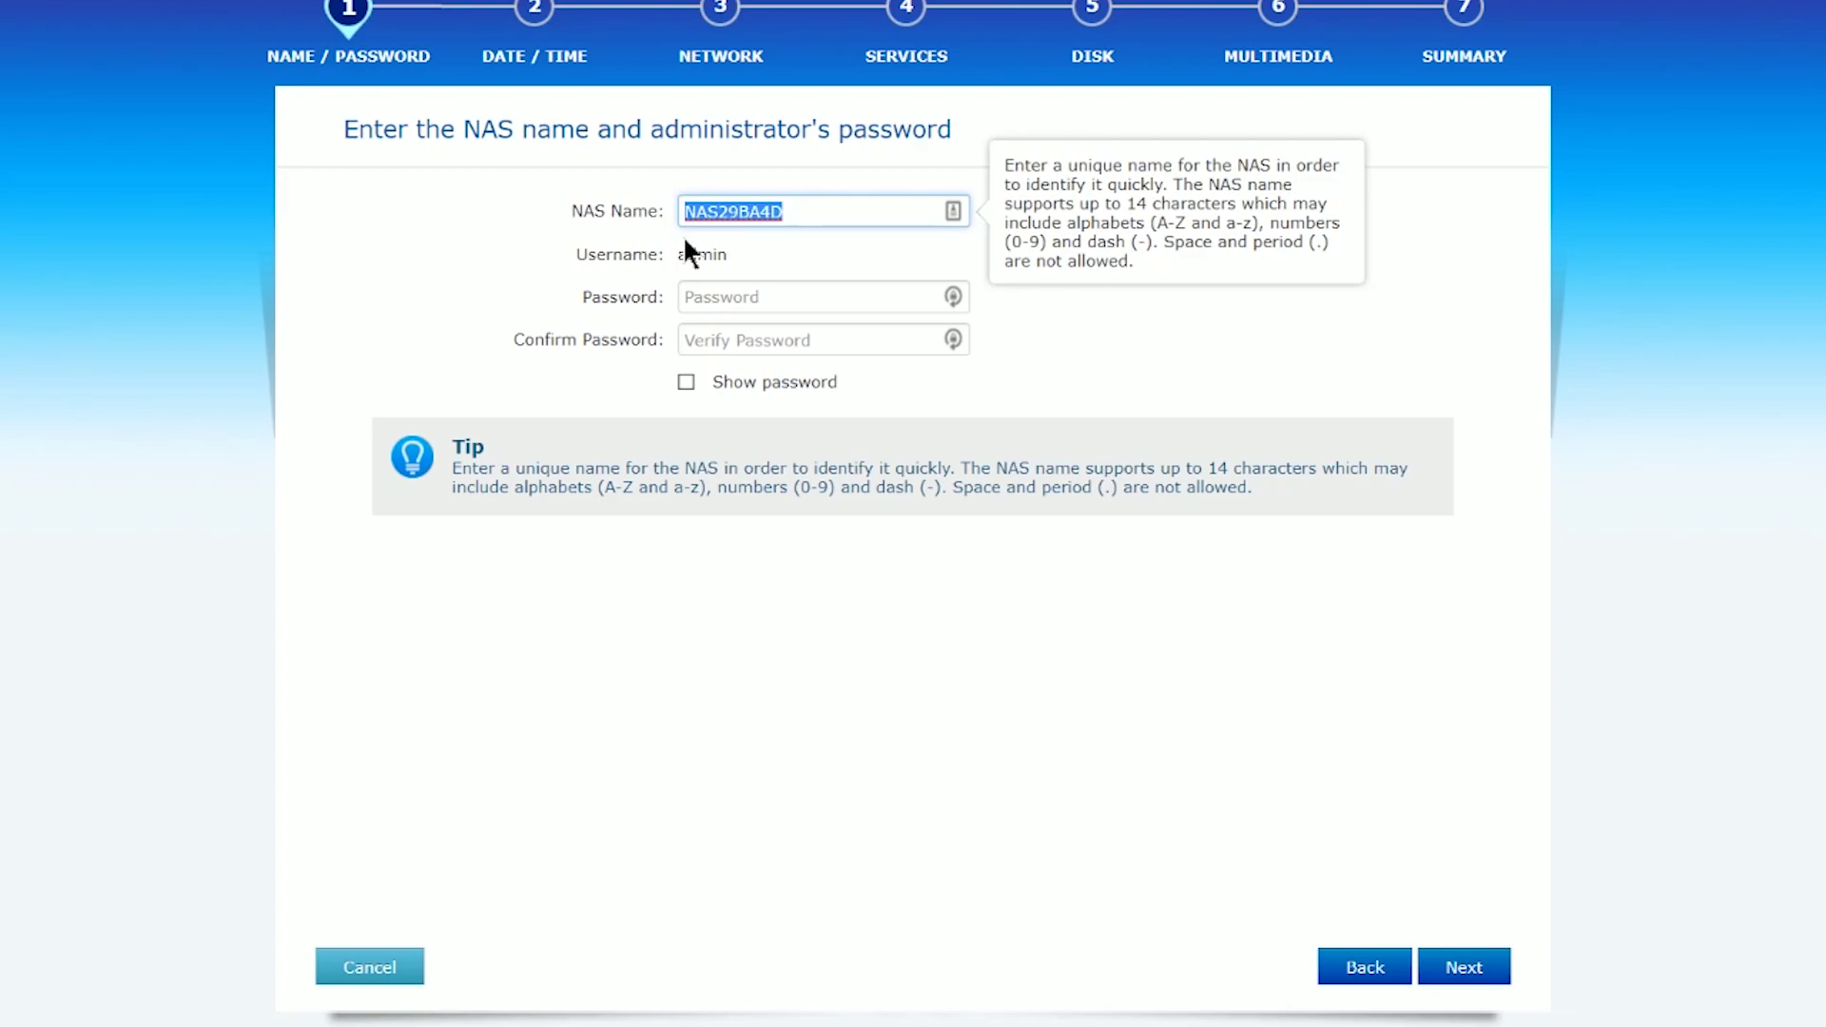
text(NA)
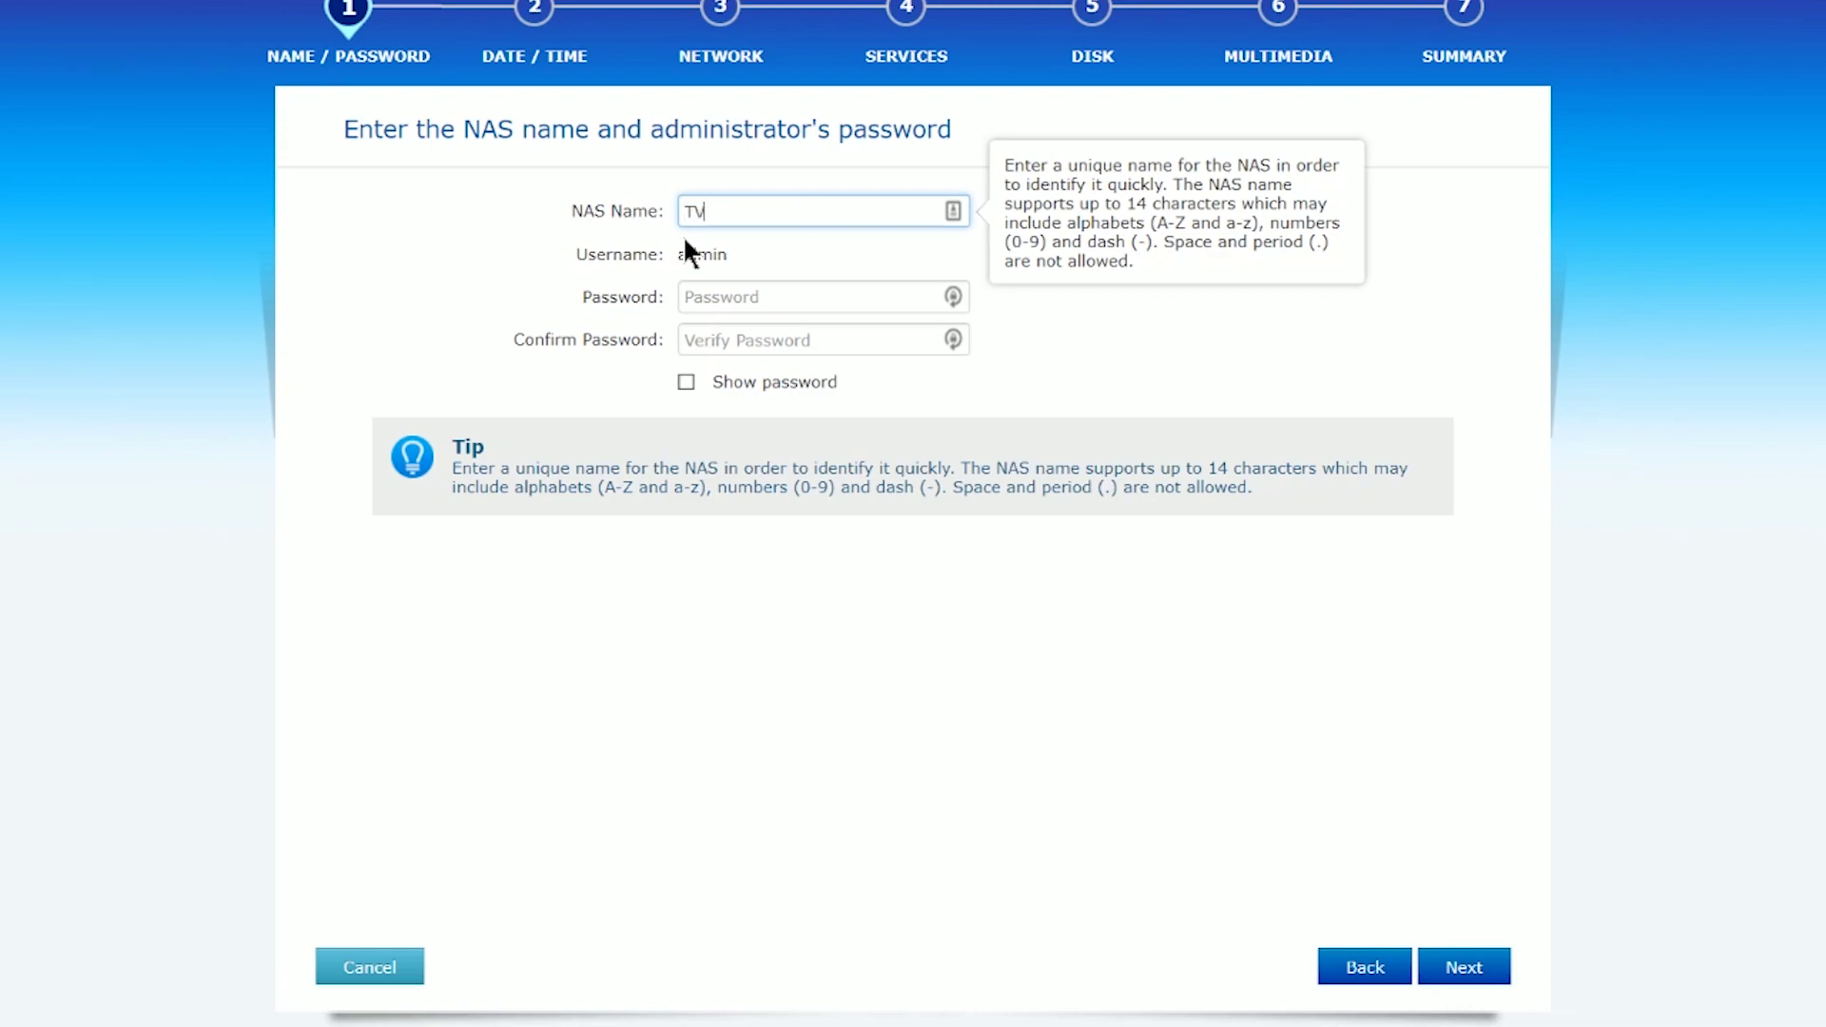
text(TVS985)
key(BackSpace)
key(BackSpace)
text(951x)
Enter and confirm the admin account's password, and proceed to the date and time settings
click(751, 297)
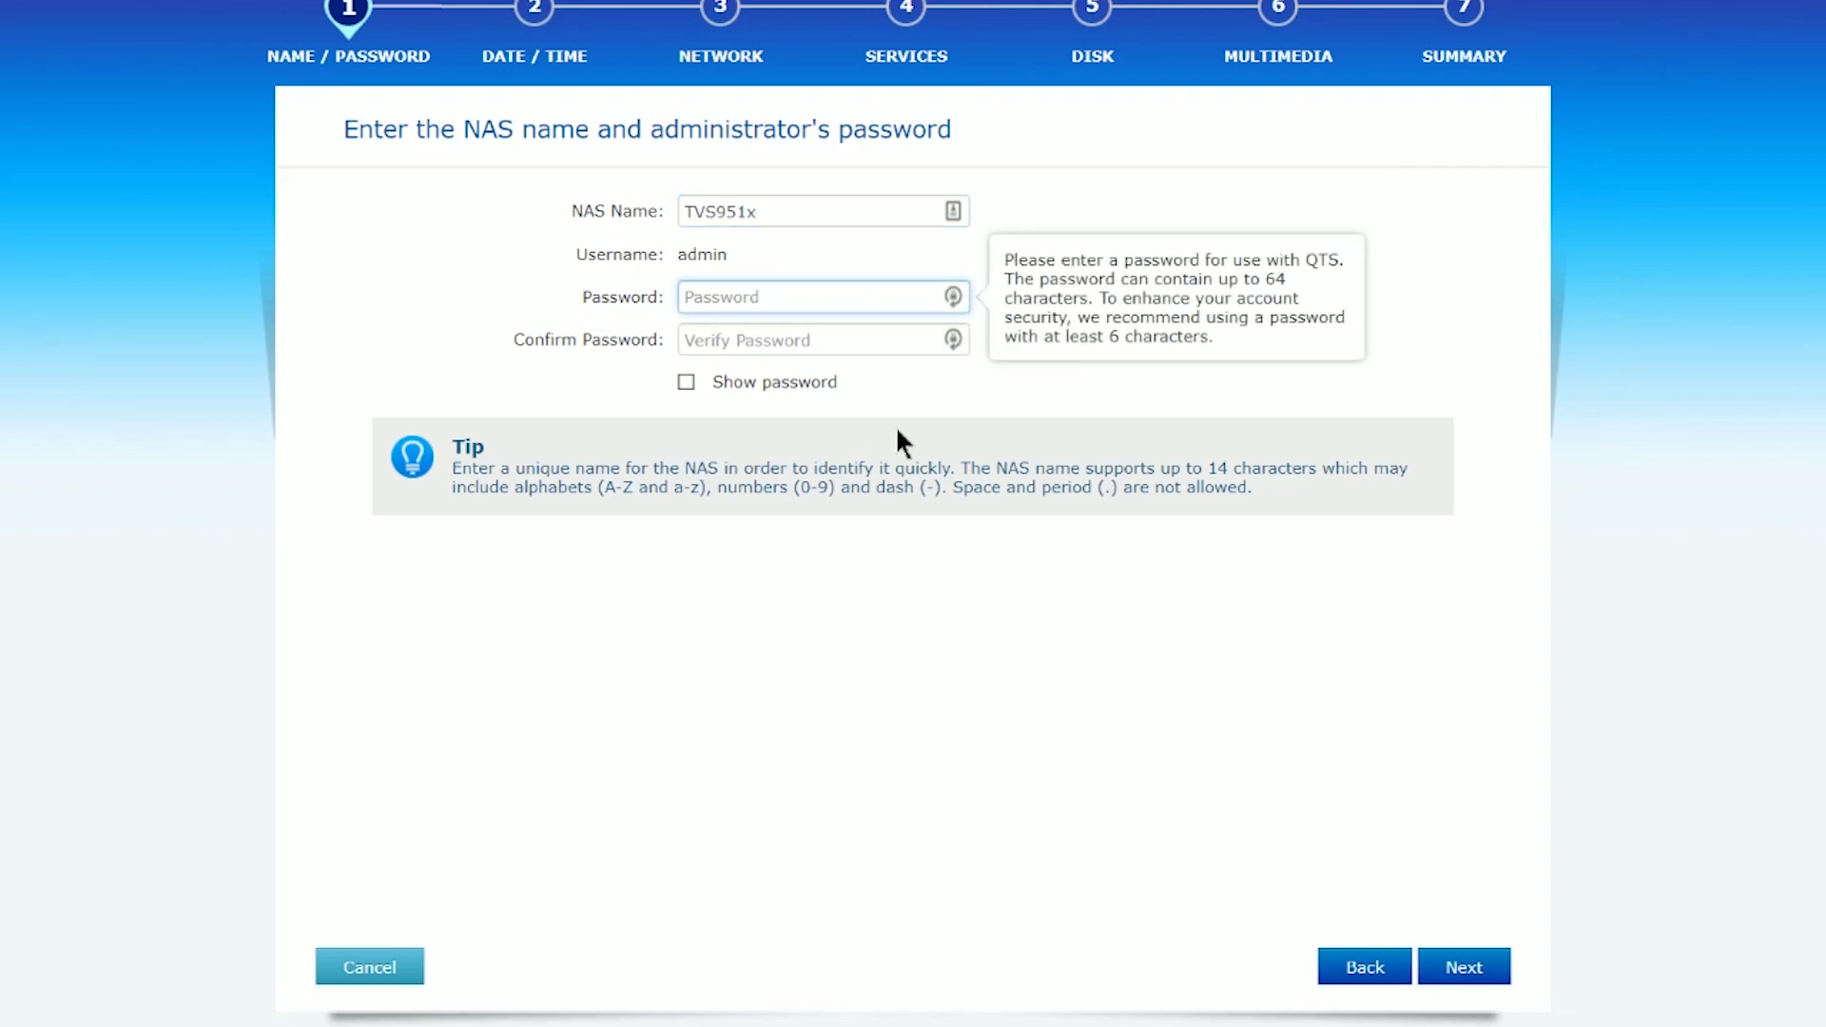
text(••••••••••)
click(808, 346)
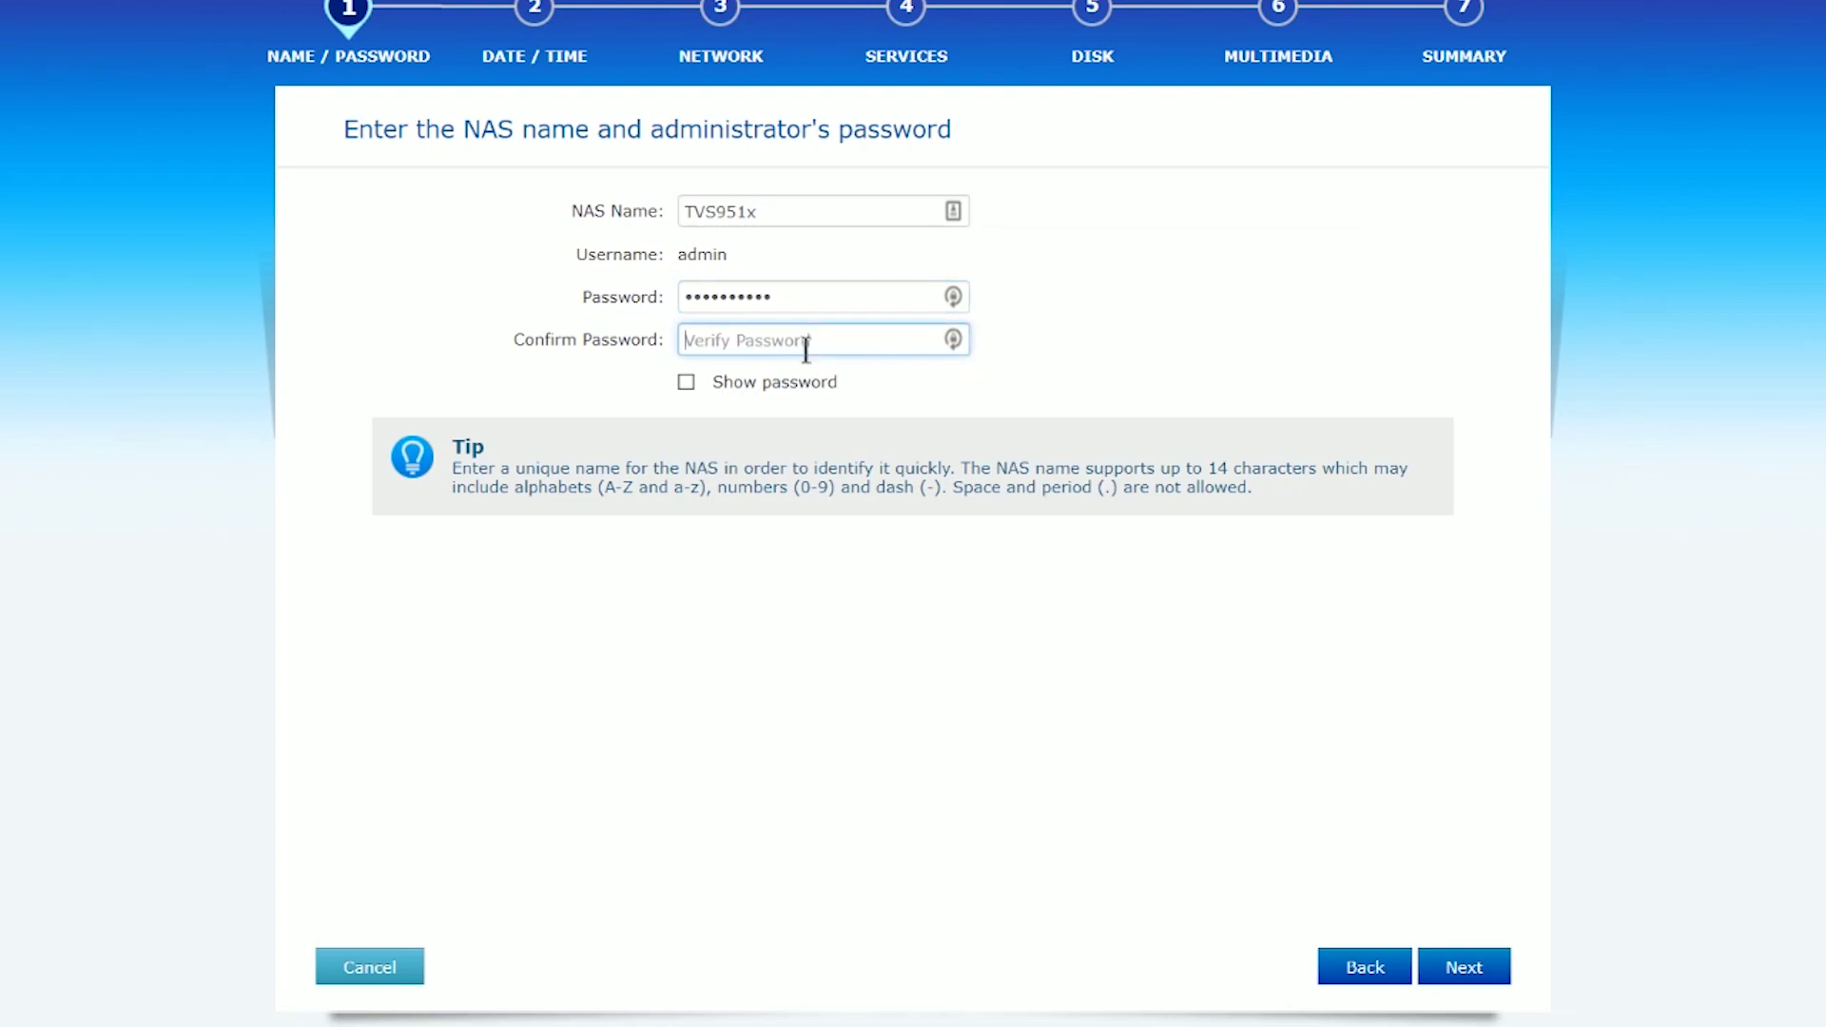
text(••••••••••)
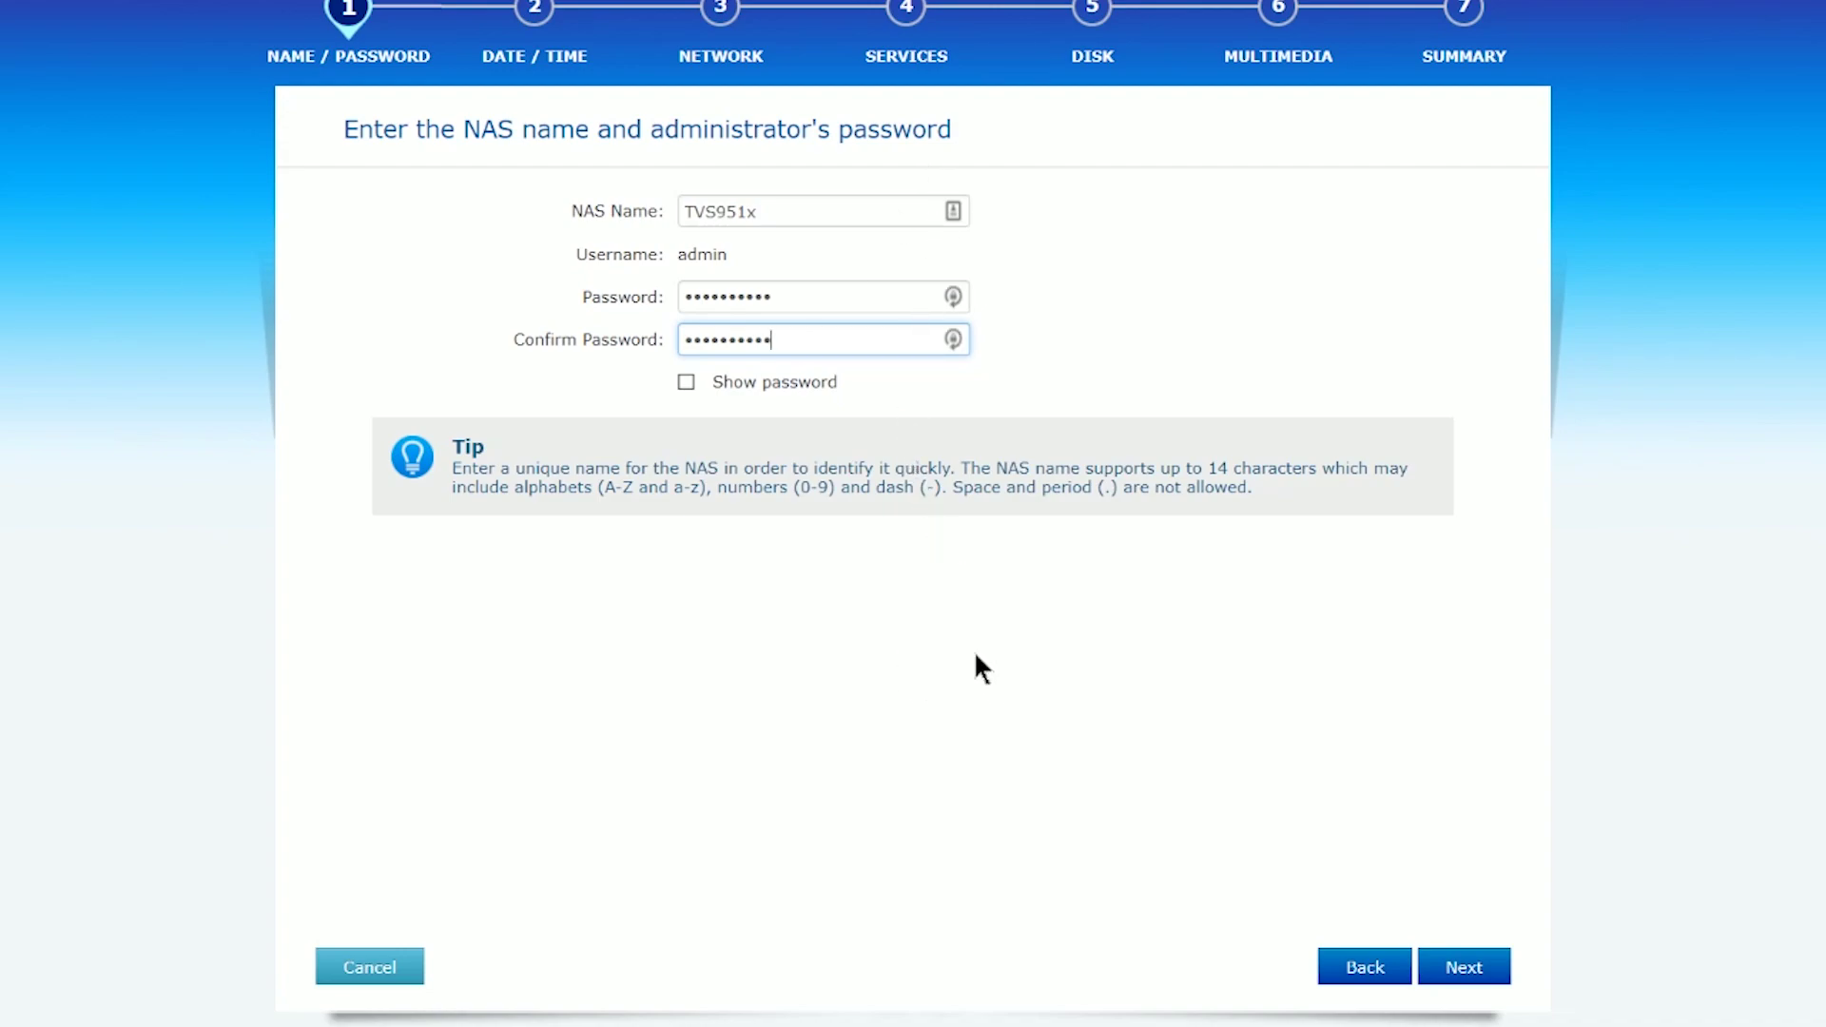
click(1456, 966)
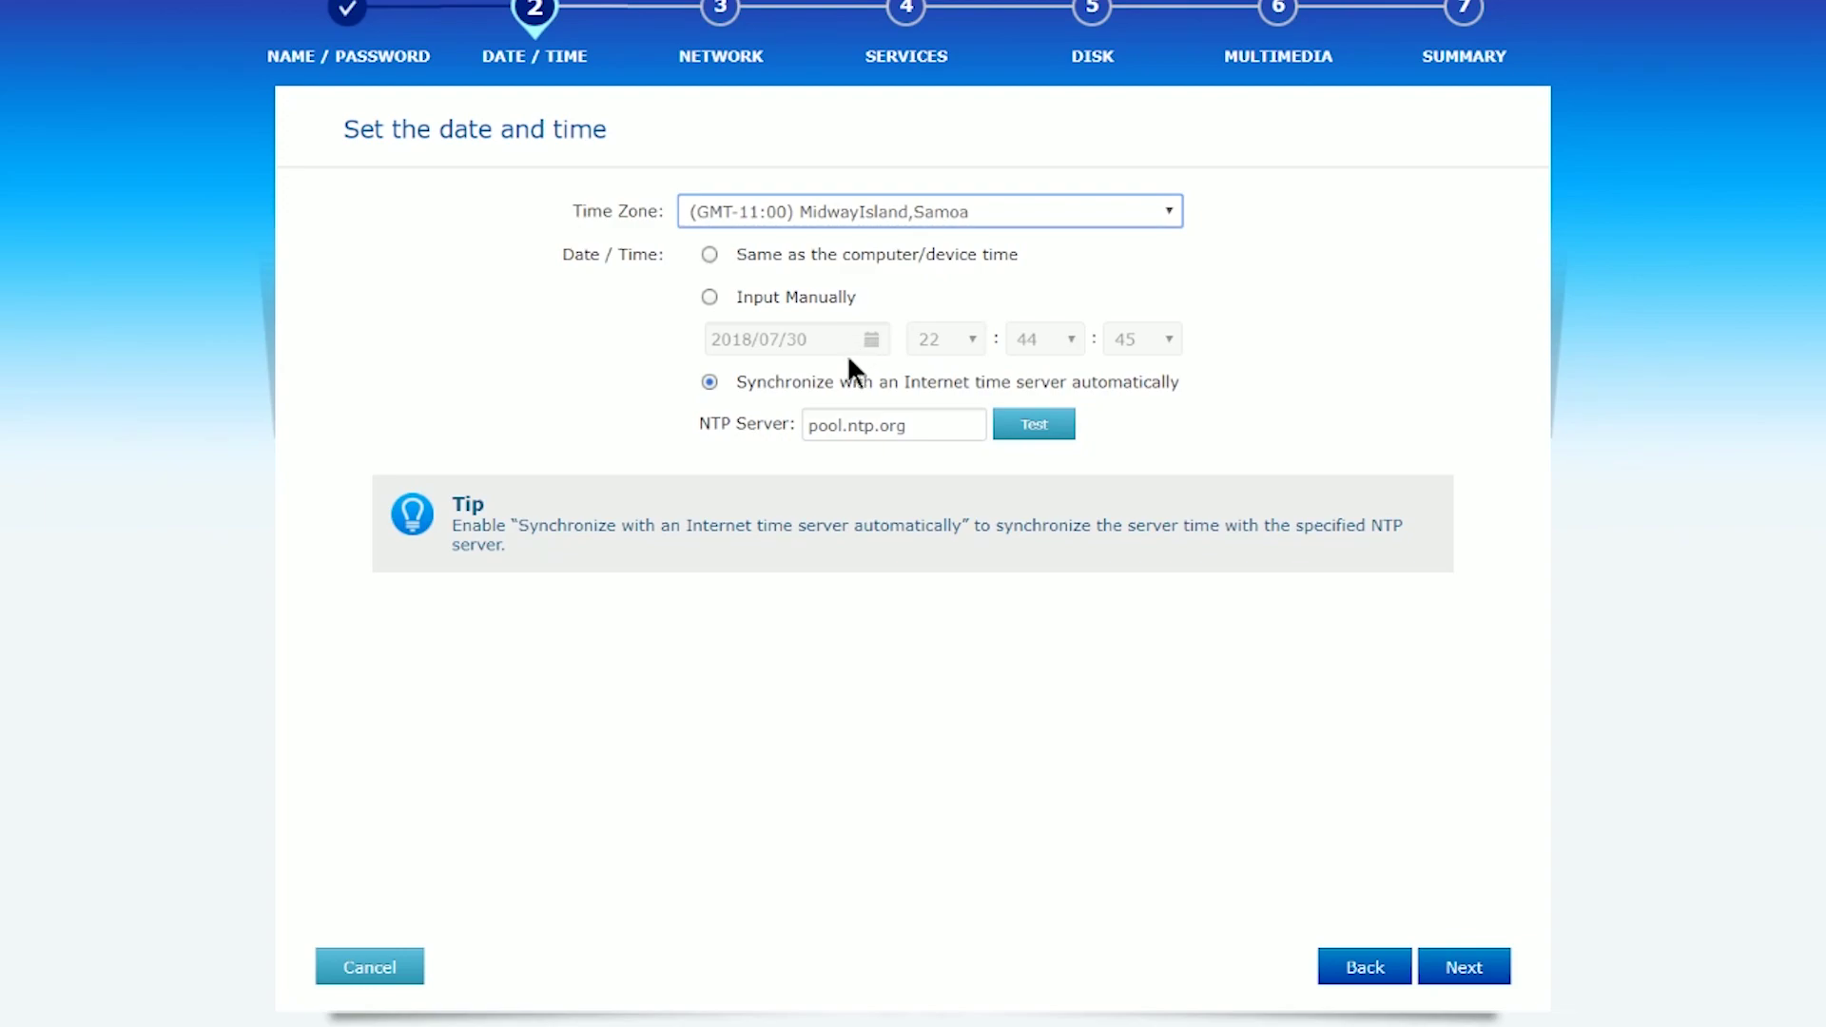
Set the time zone to (GMT-08:00) Pacific Time (US & Canada); Tijuana, keeping automatic synchronization with the Internet time server
key(Down)
key(Down)
key(Down)
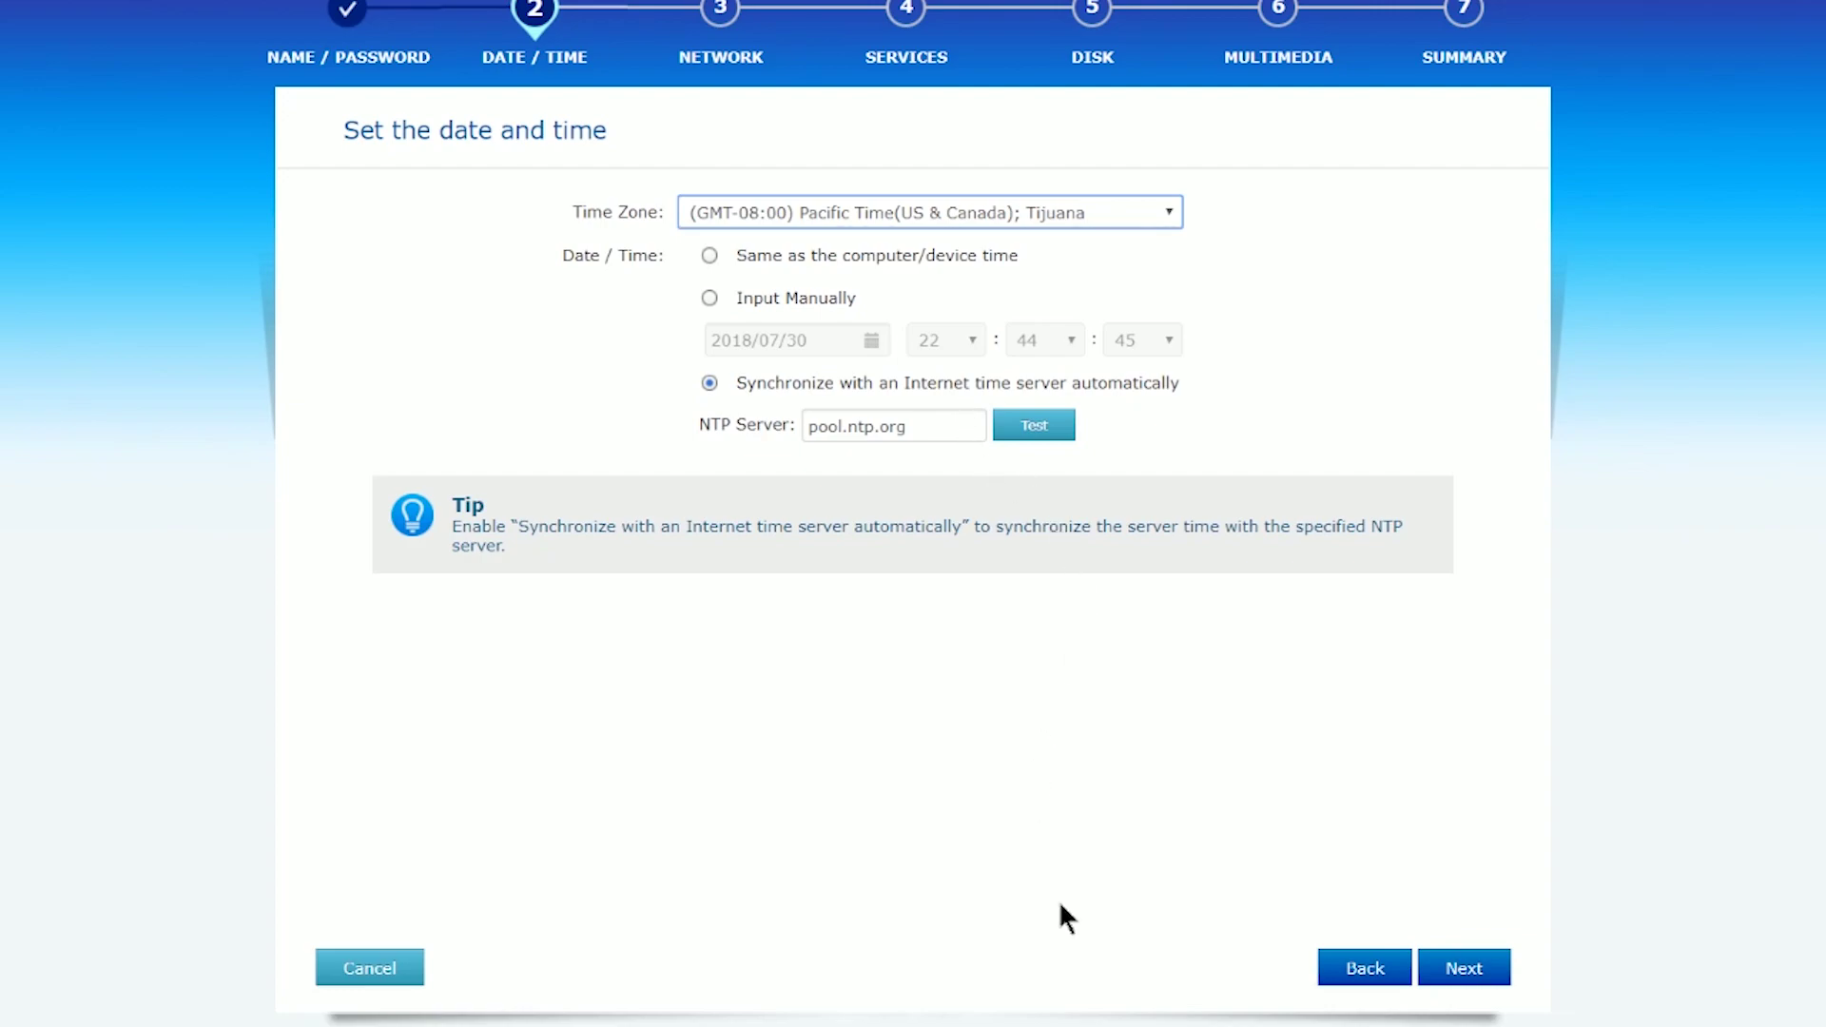
click(1441, 968)
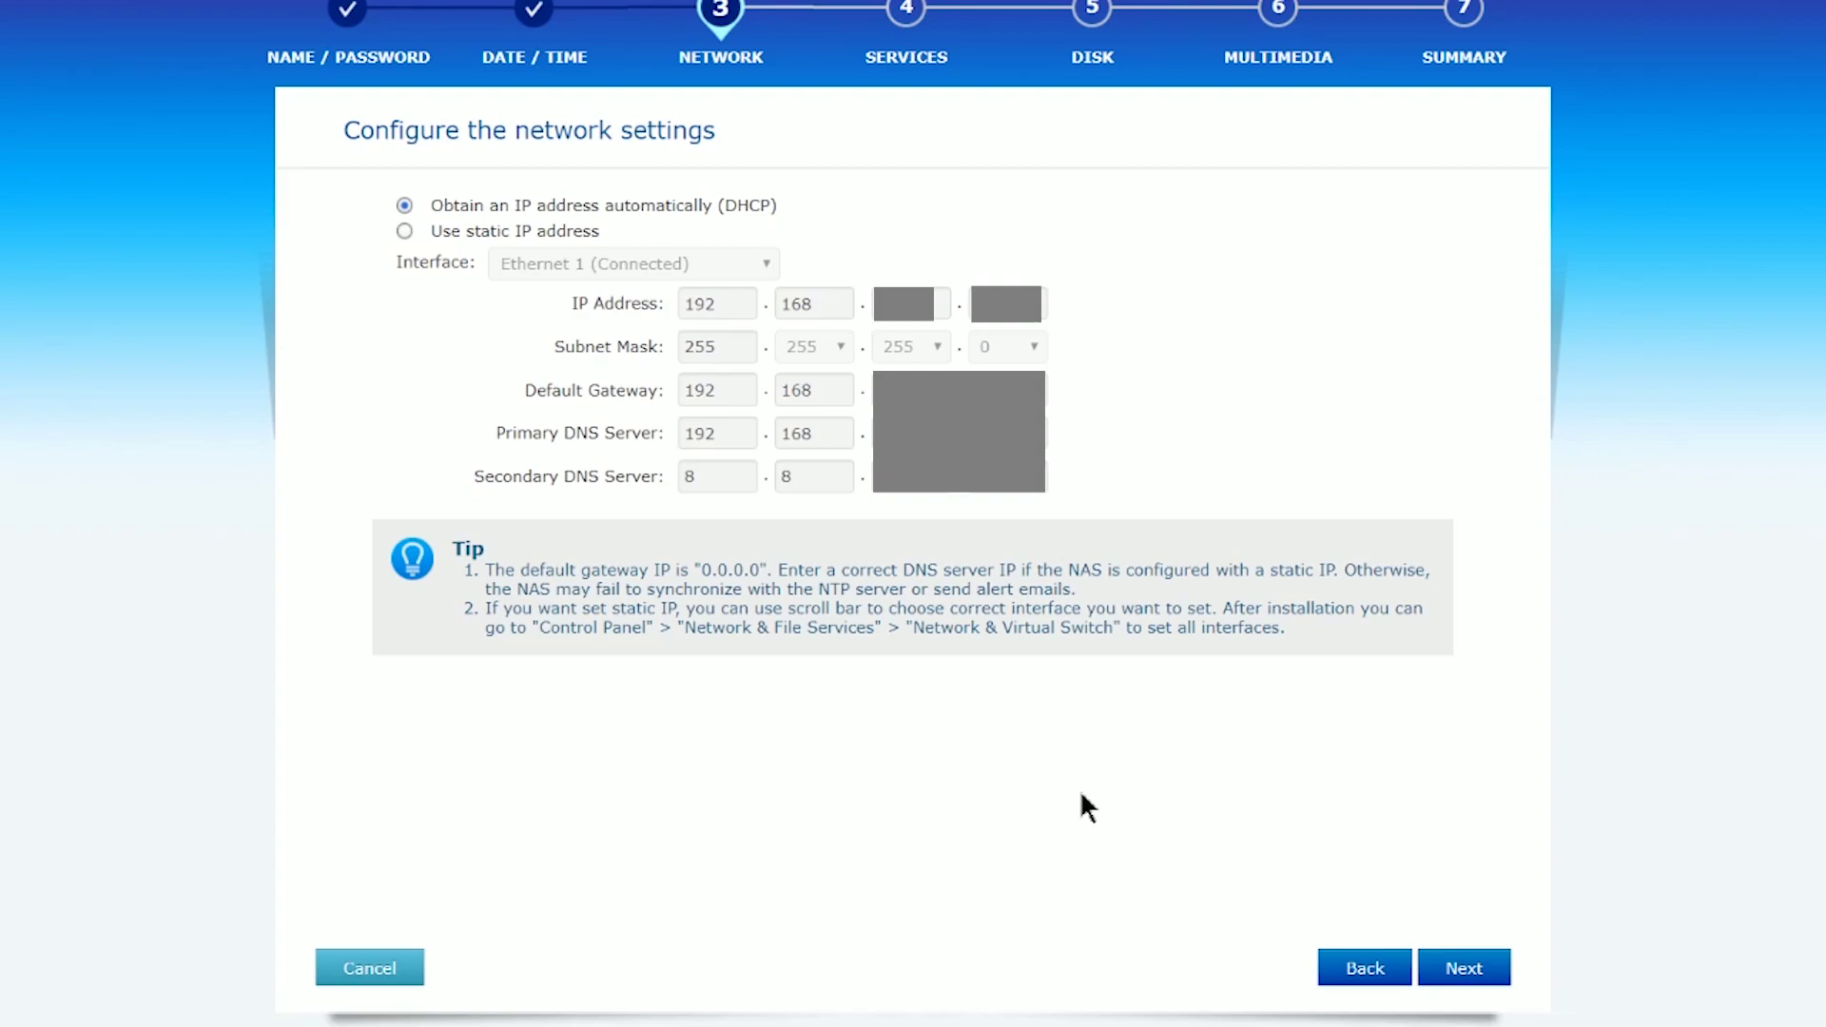
Accept automatic IP addressing (DHCP) and Windows-only file sharing to reach the disk configuration
click(1455, 965)
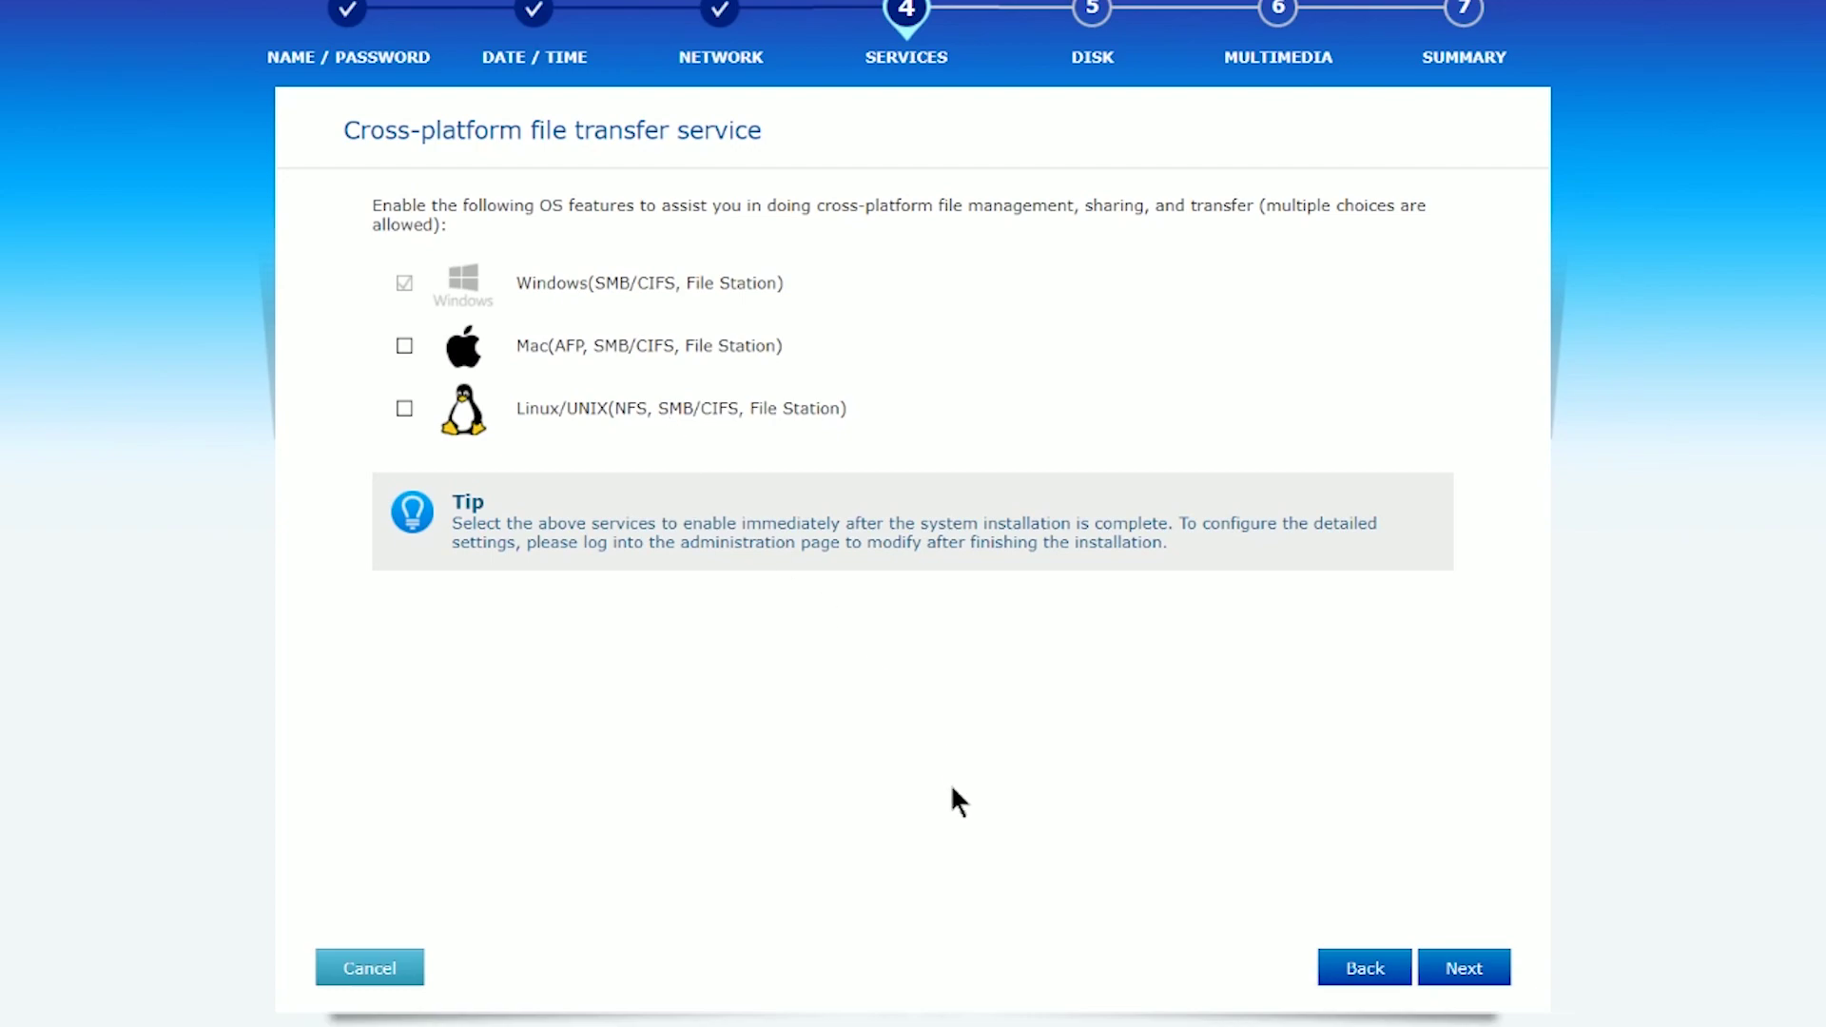
click(1488, 979)
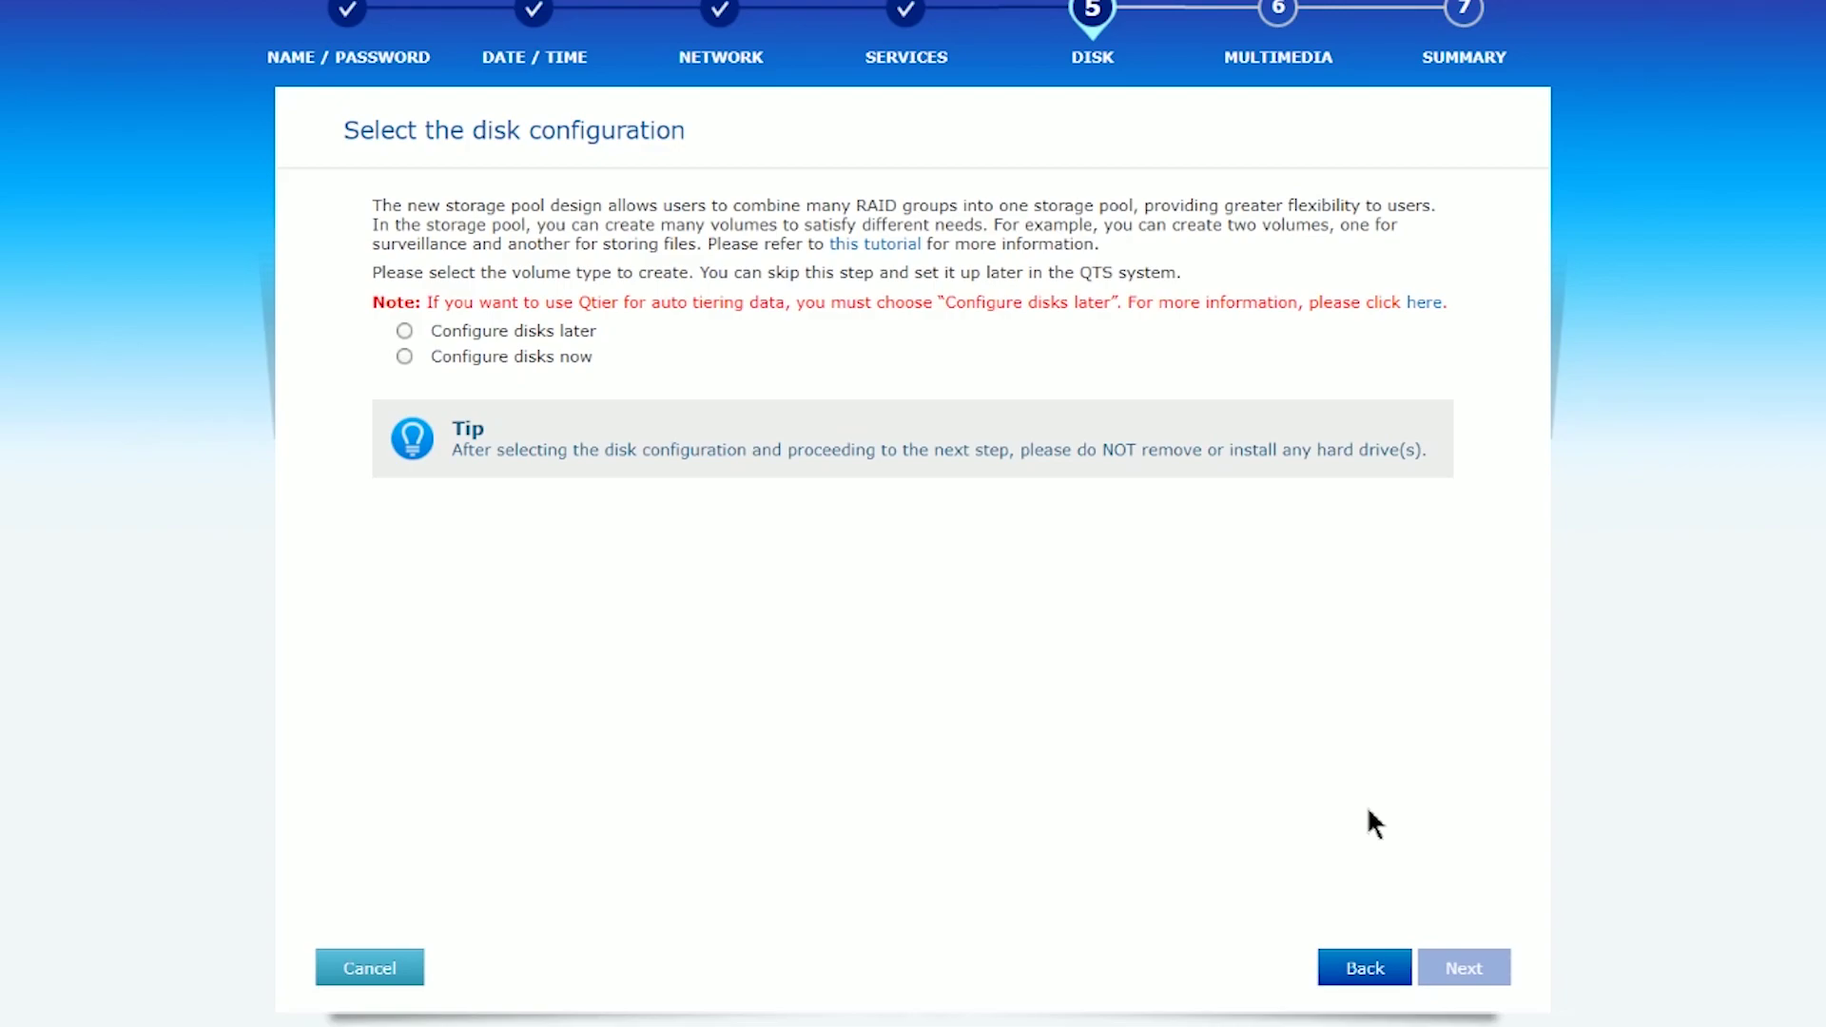
Choose to configure the disks now, using a Thick Volume (Multi-Volume) in RAID 5 on Disks 1, 2 and 3
click(409, 357)
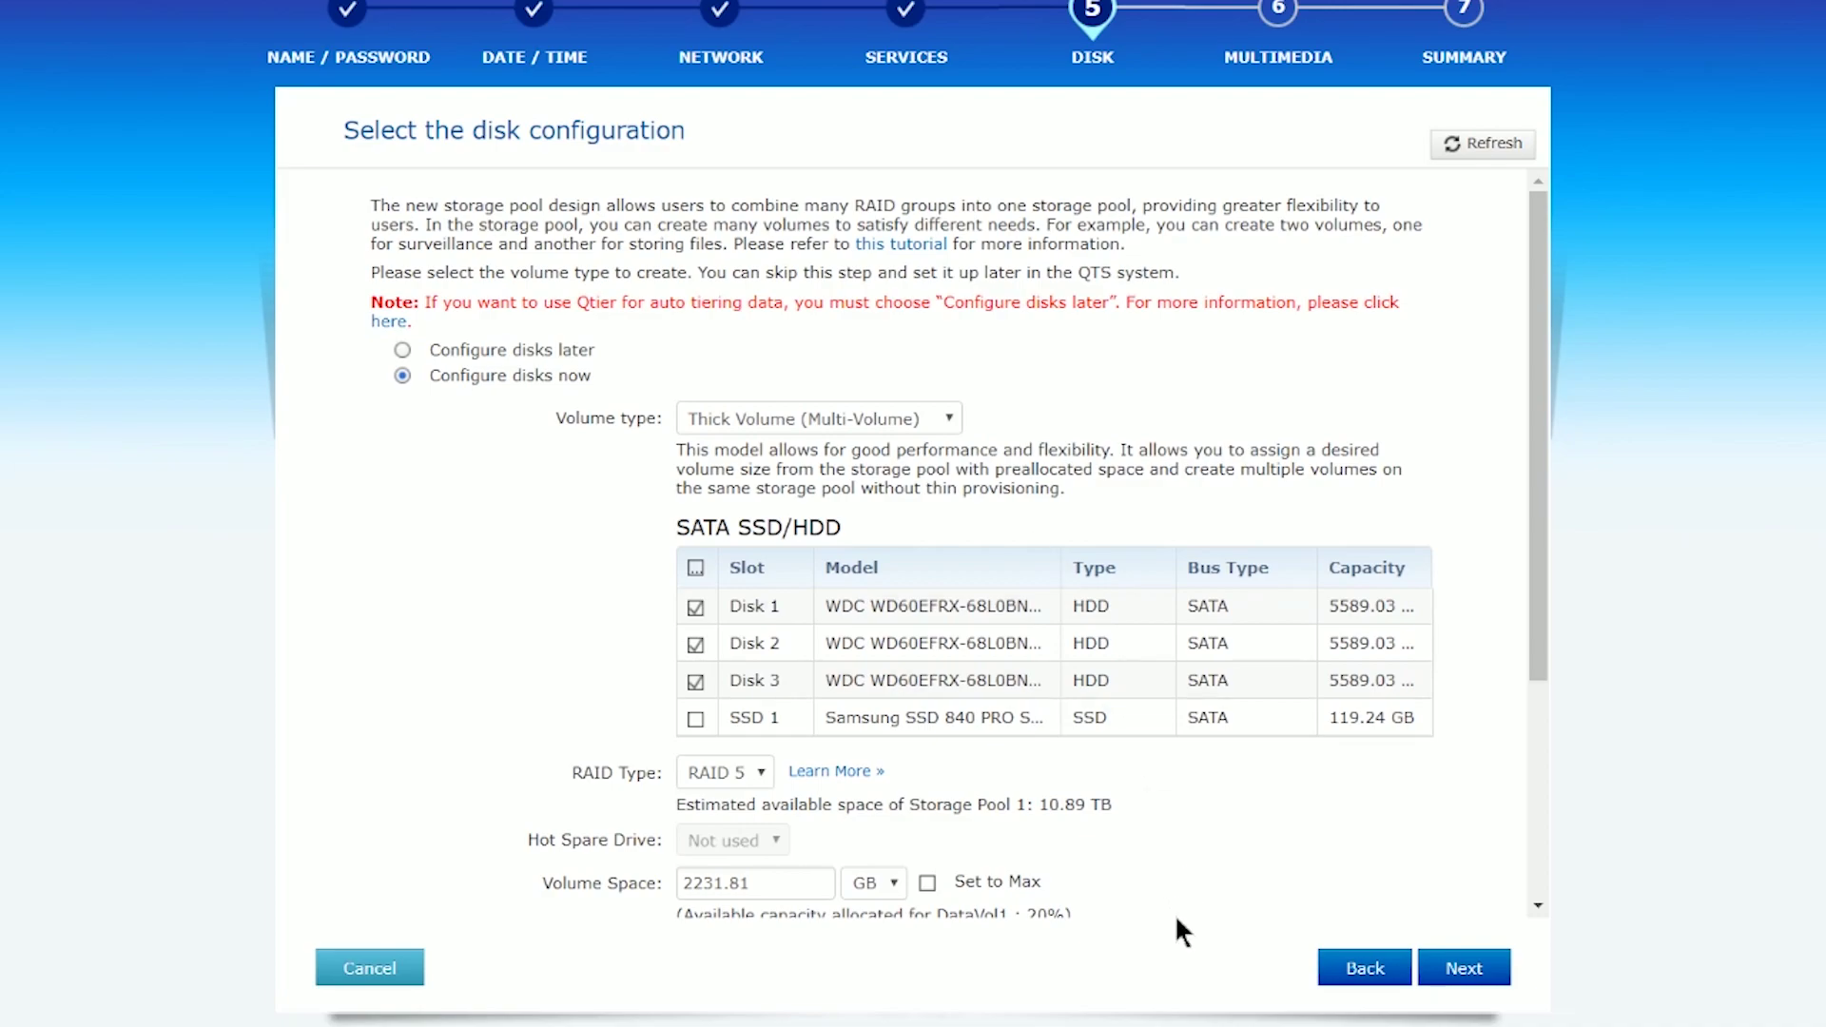
scroll(1403, 701, down, 3)
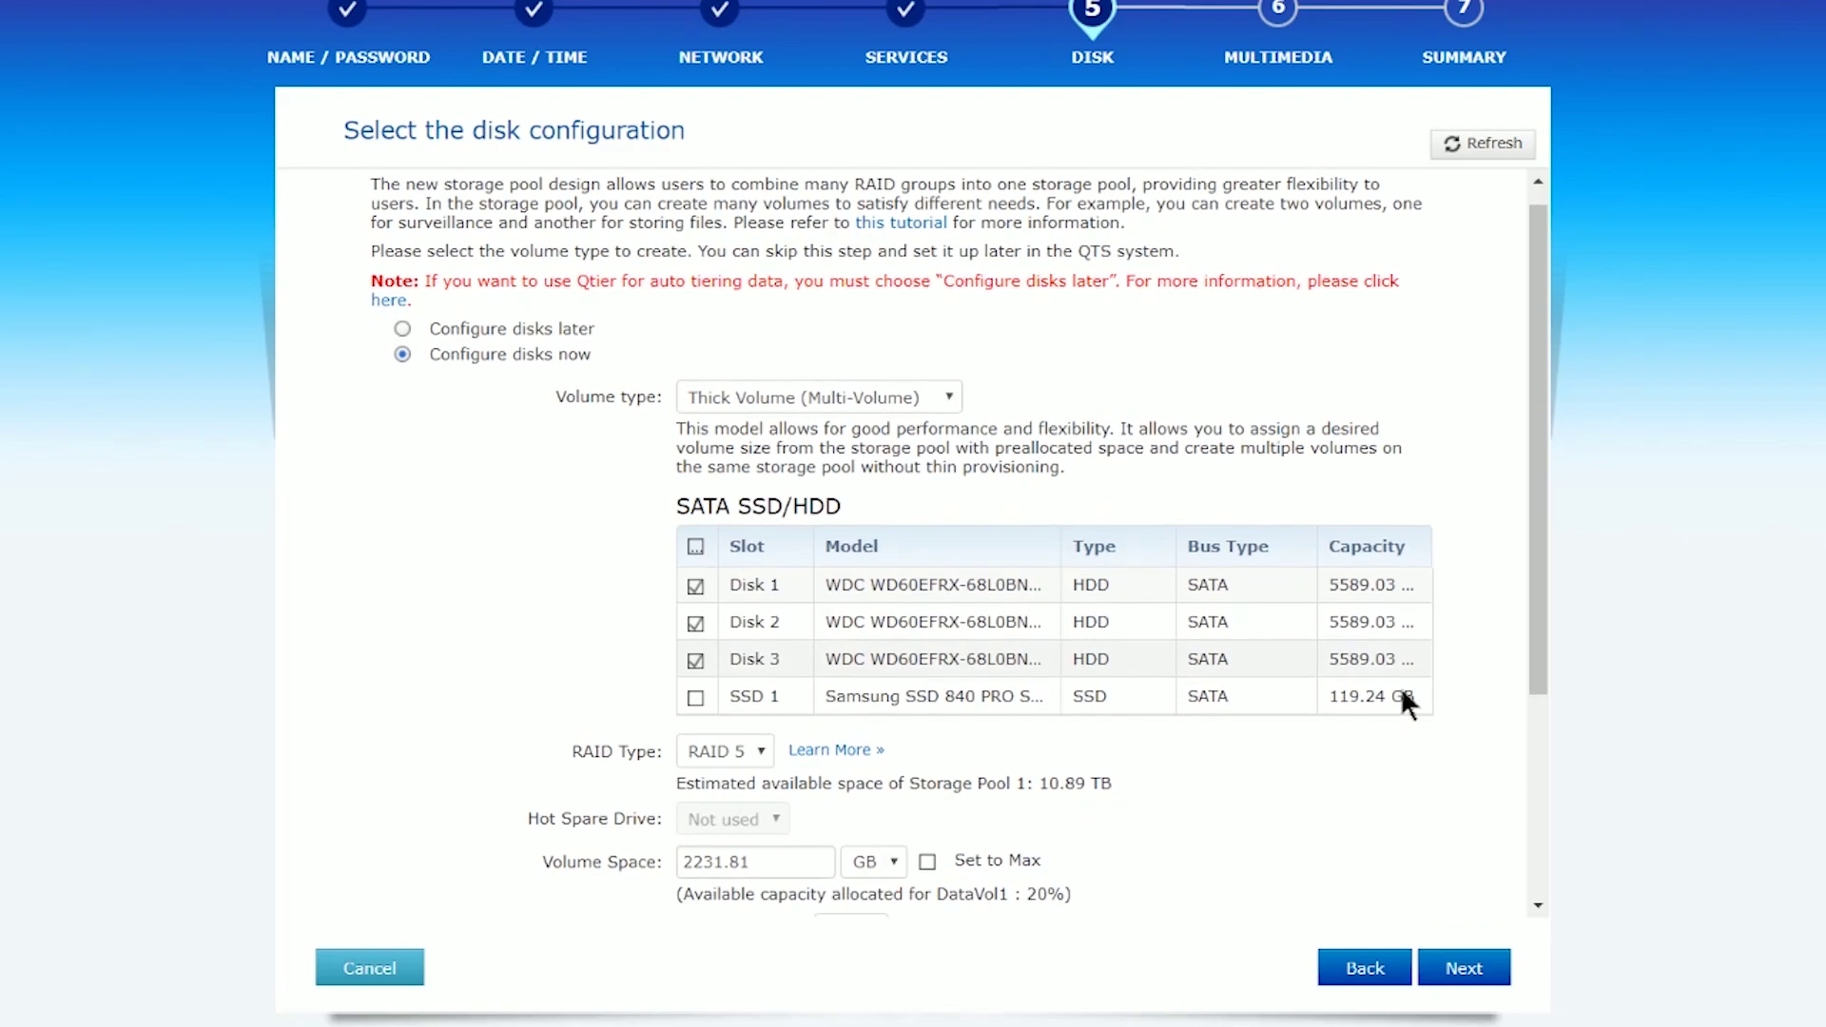
scroll(1374, 699, up, 1)
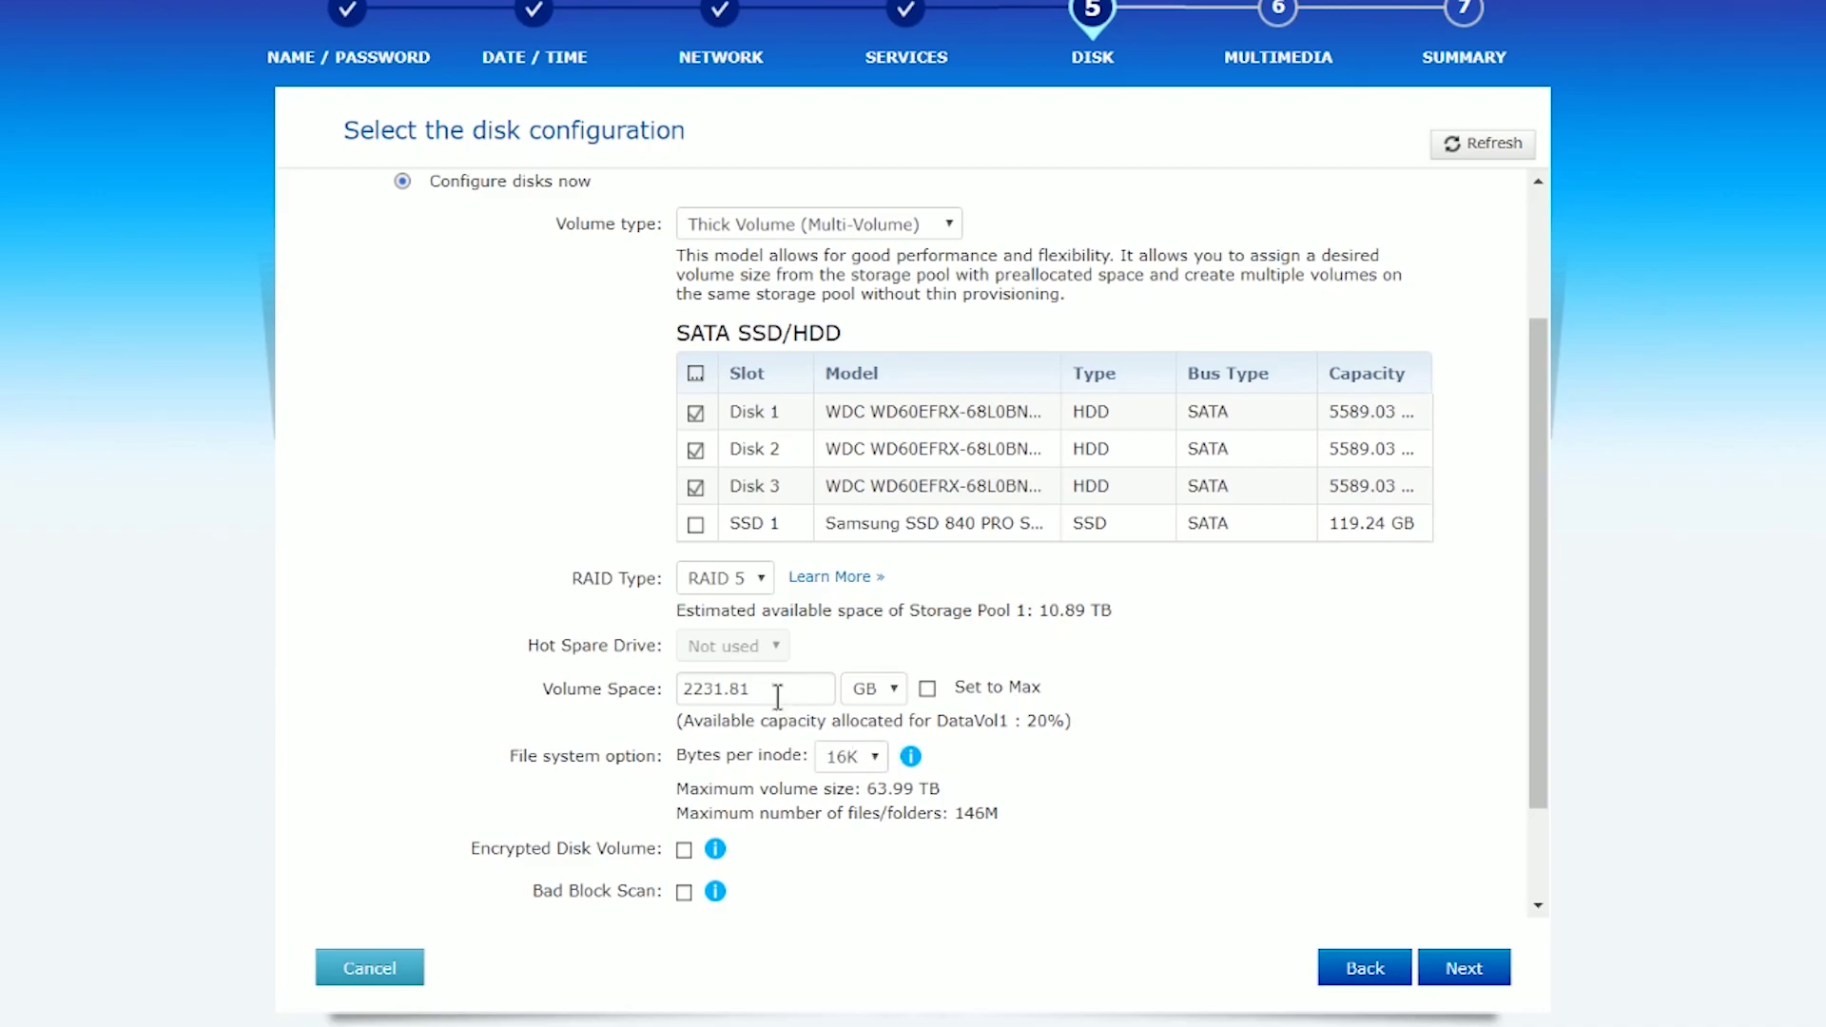
Set the volume space to 2 TB and accept the remaining disk configuration options
click(874, 688)
click(865, 728)
drag(809, 690, 665, 699)
text(2)
key(Tab)
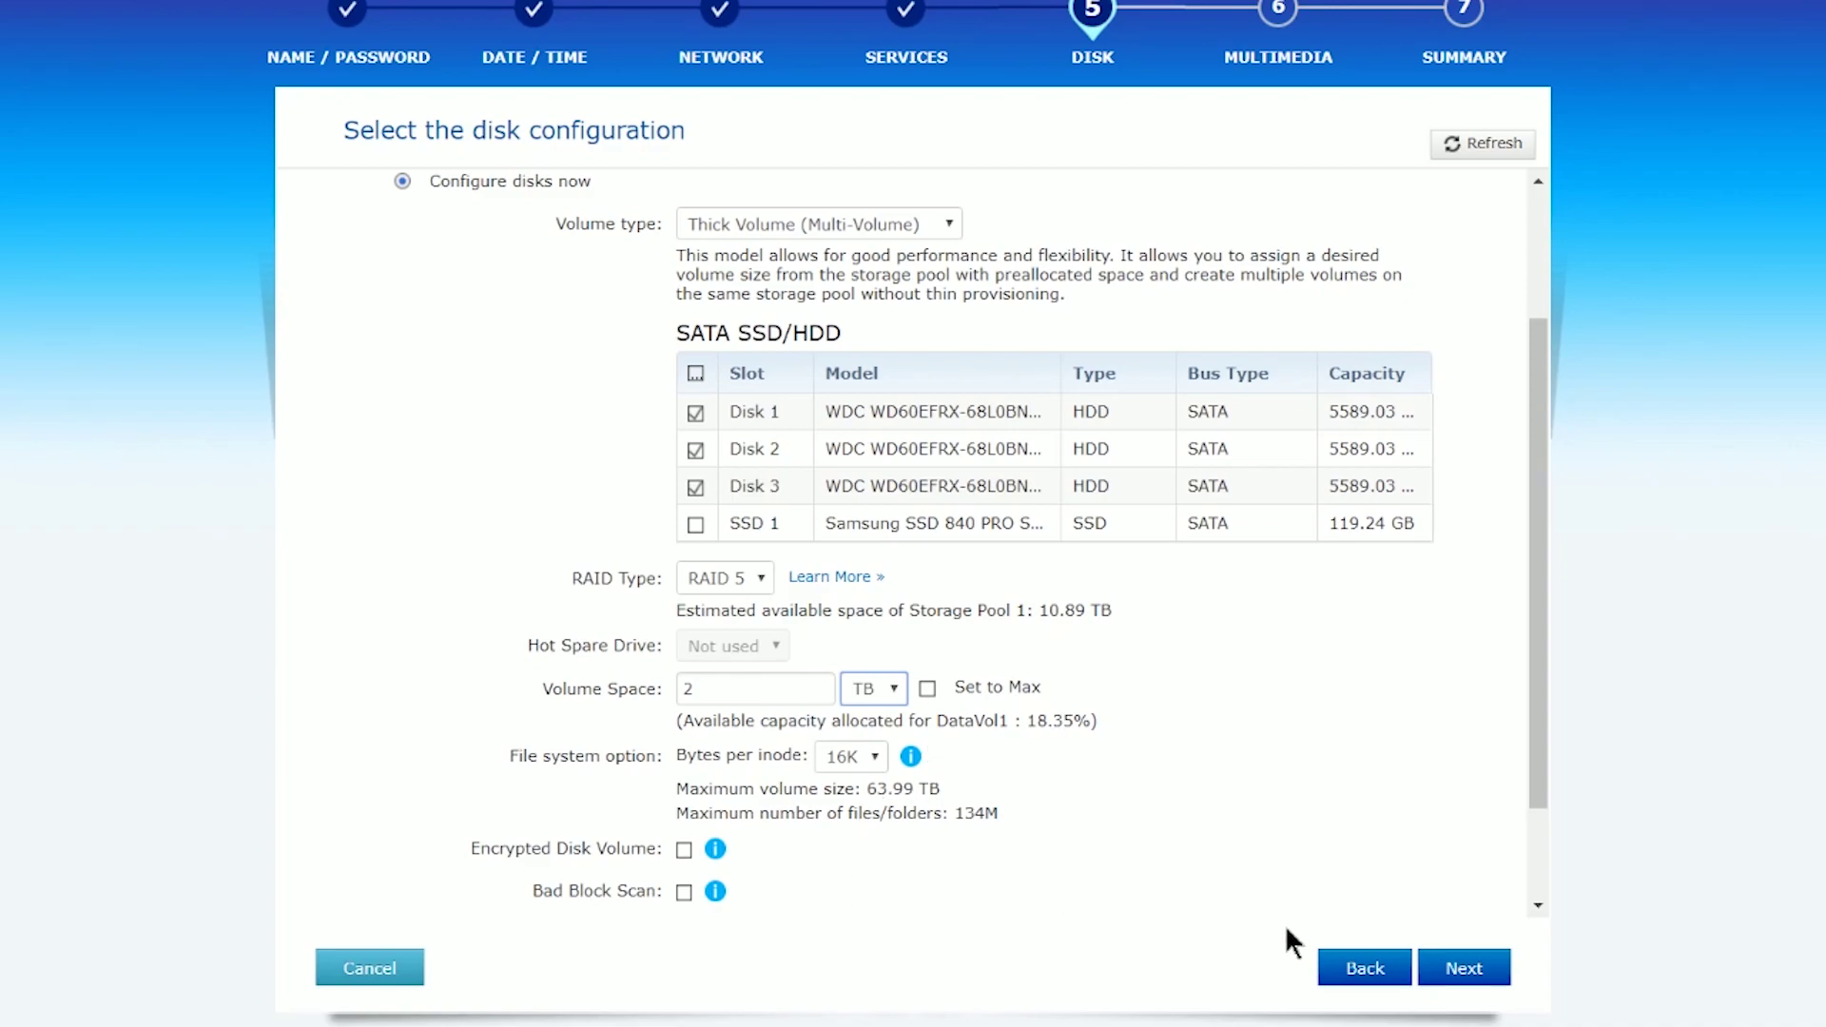
scroll(1340, 853, down, 2)
scroll(1252, 811, up, 2)
click(1474, 969)
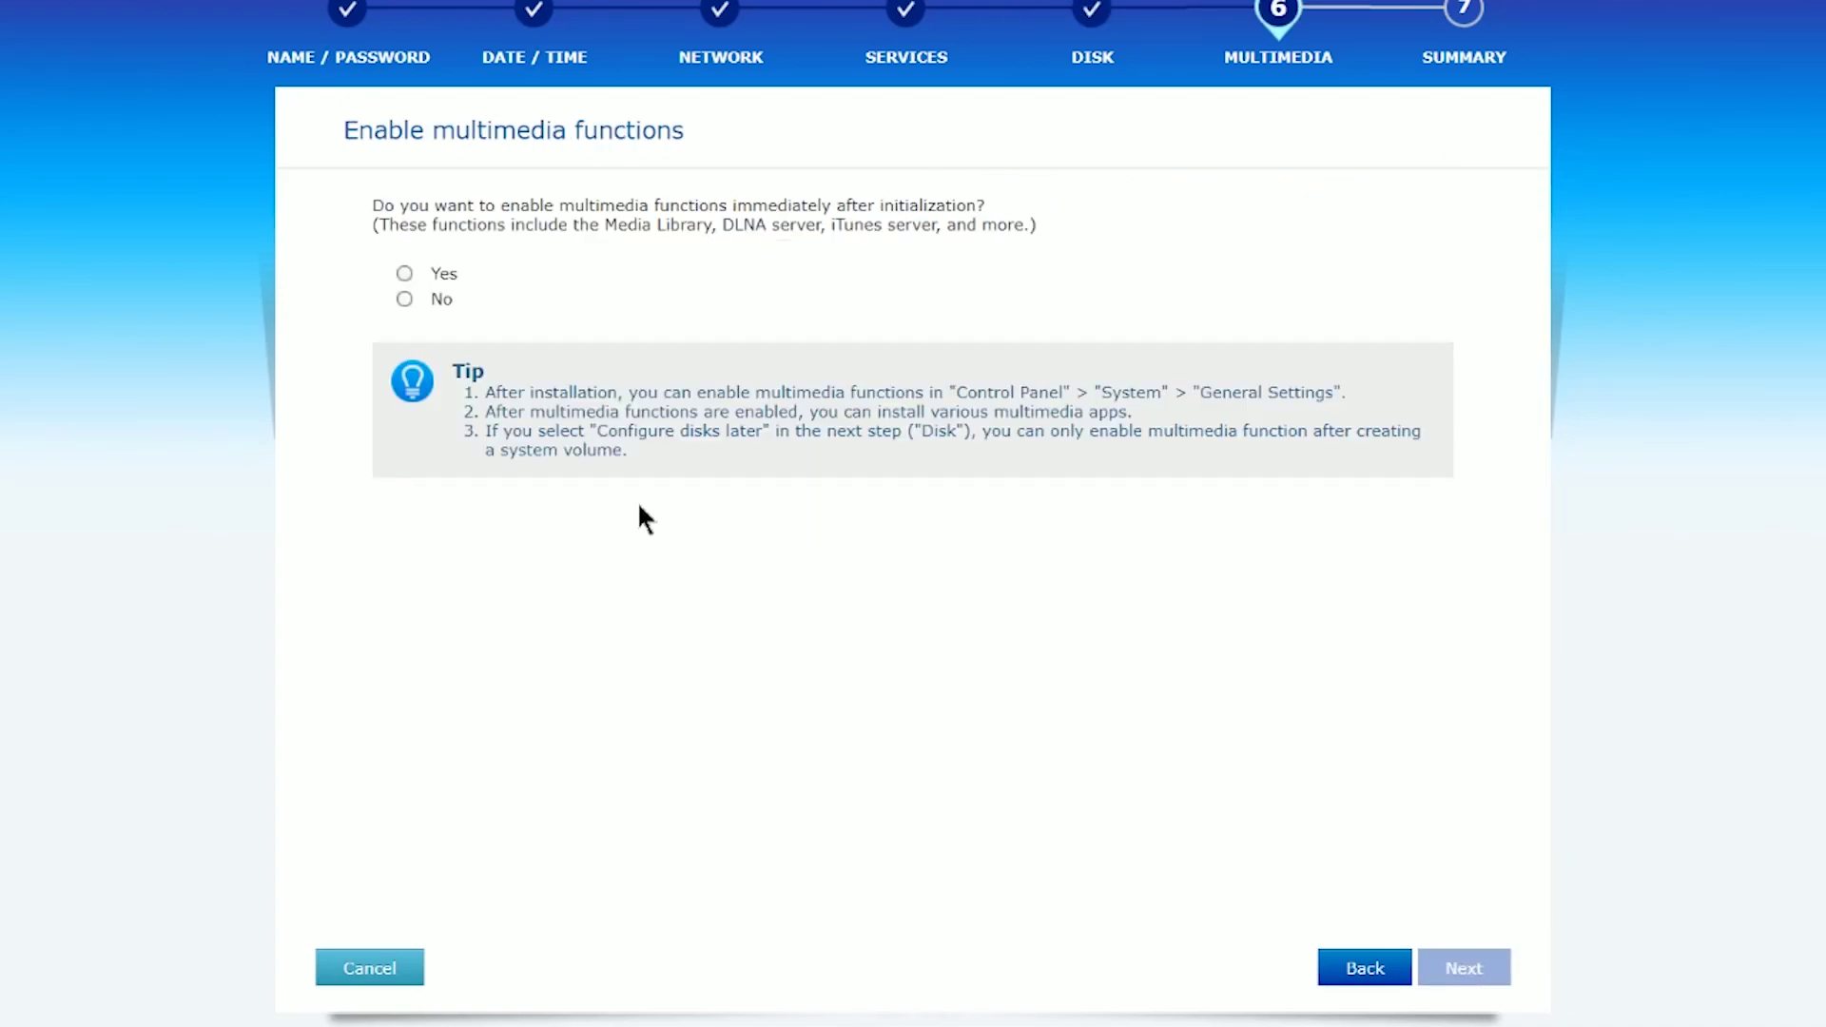
Choose not to enable multimedia functions after initialization and proceed to the summary
click(404, 304)
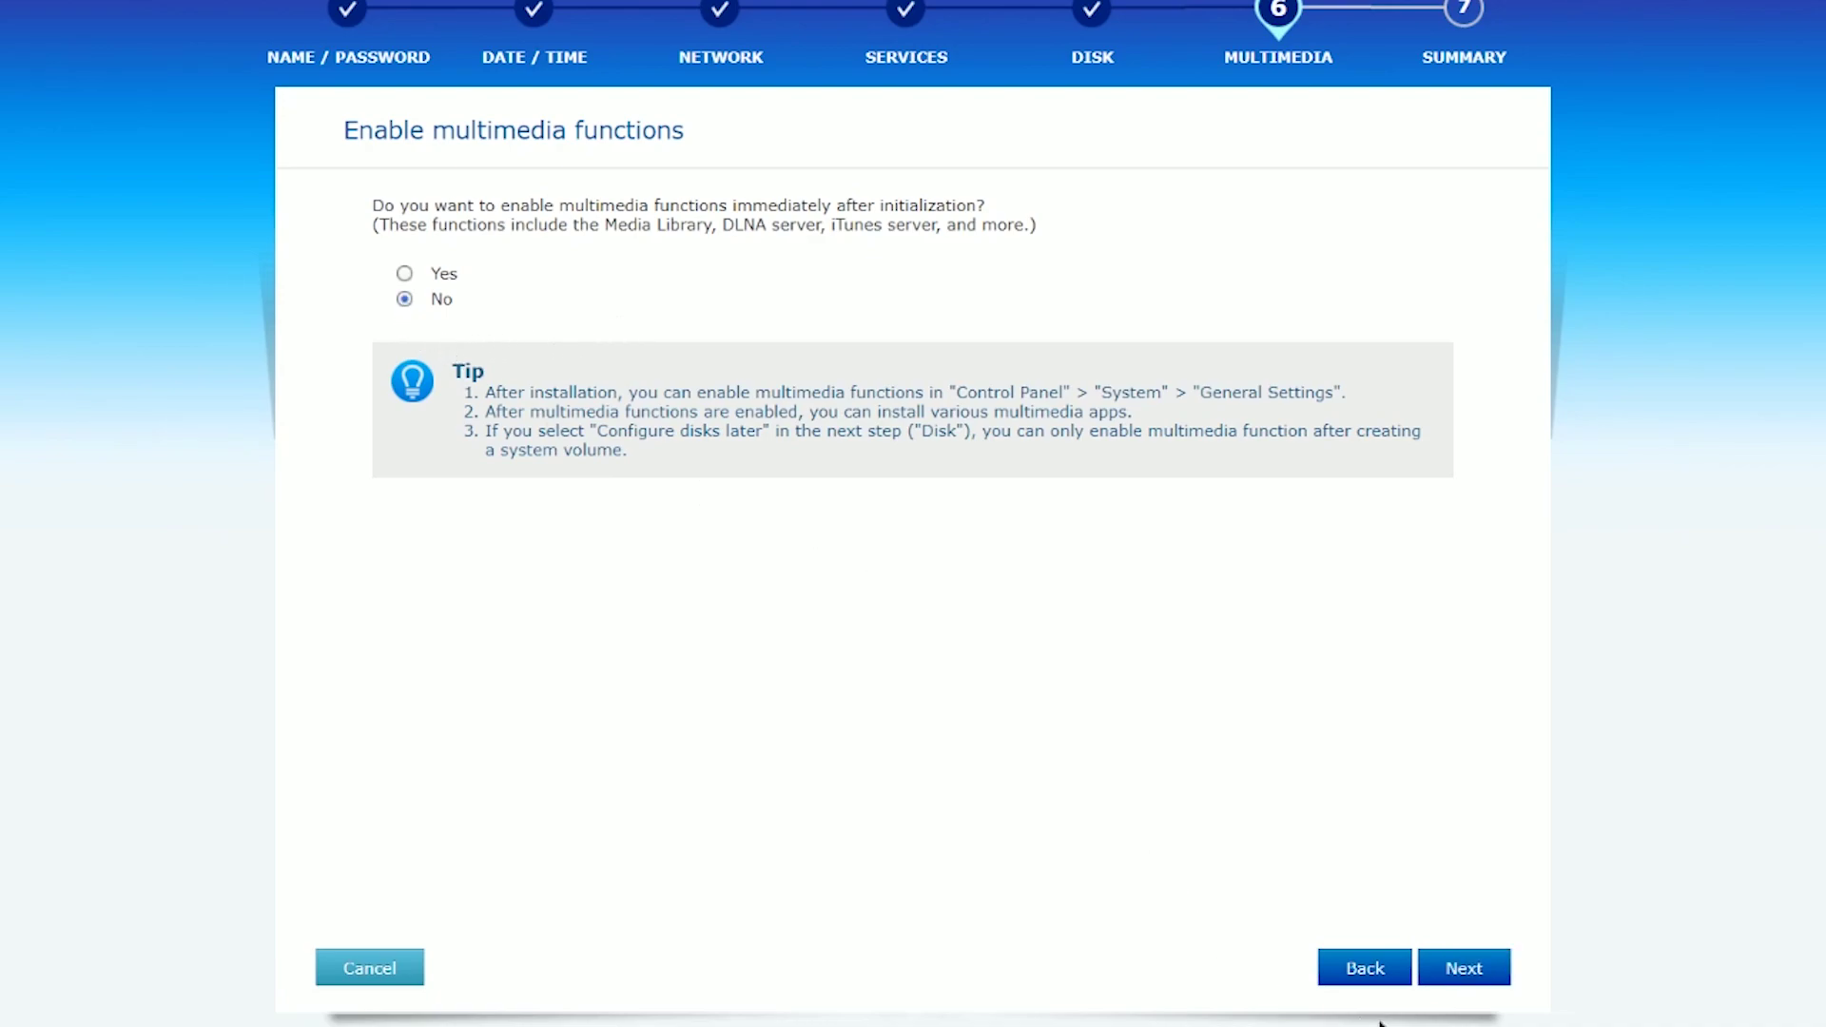
click(1446, 966)
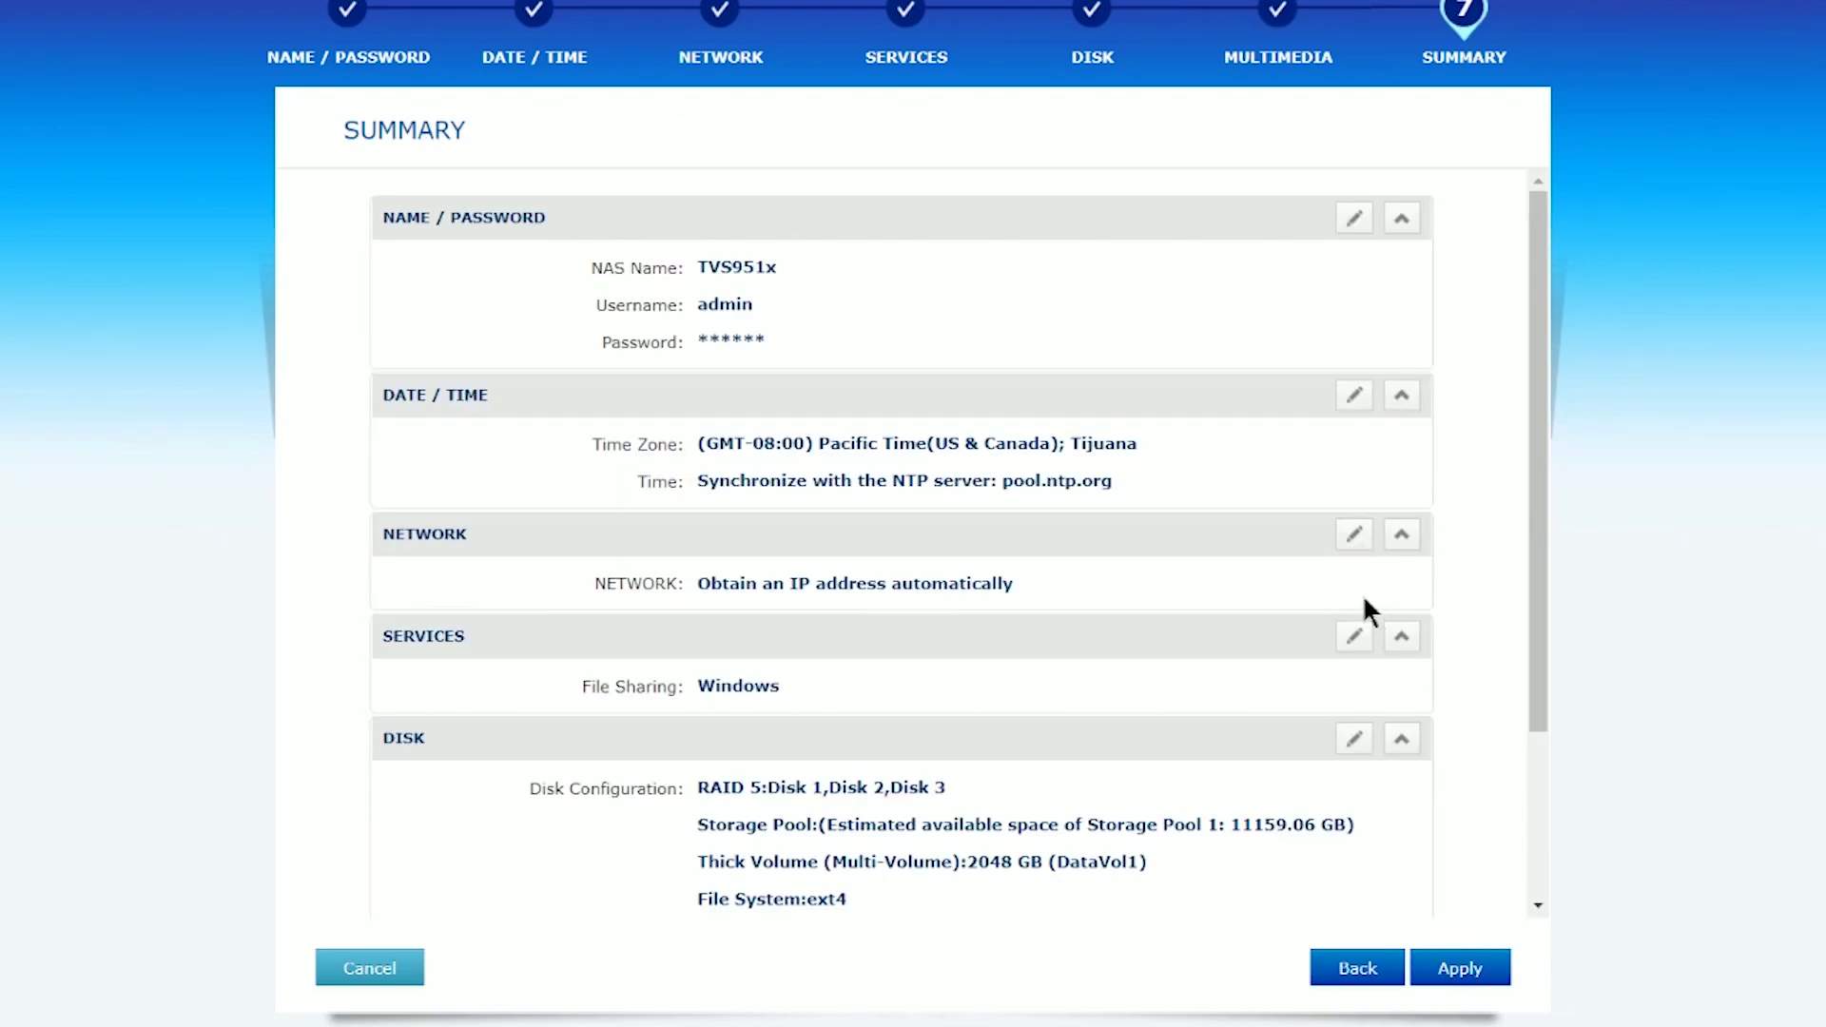
Review the installation summary, apply the settings and confirm the RAID 5 disk configuration that erases the drives
scroll(1324, 600, down, 3)
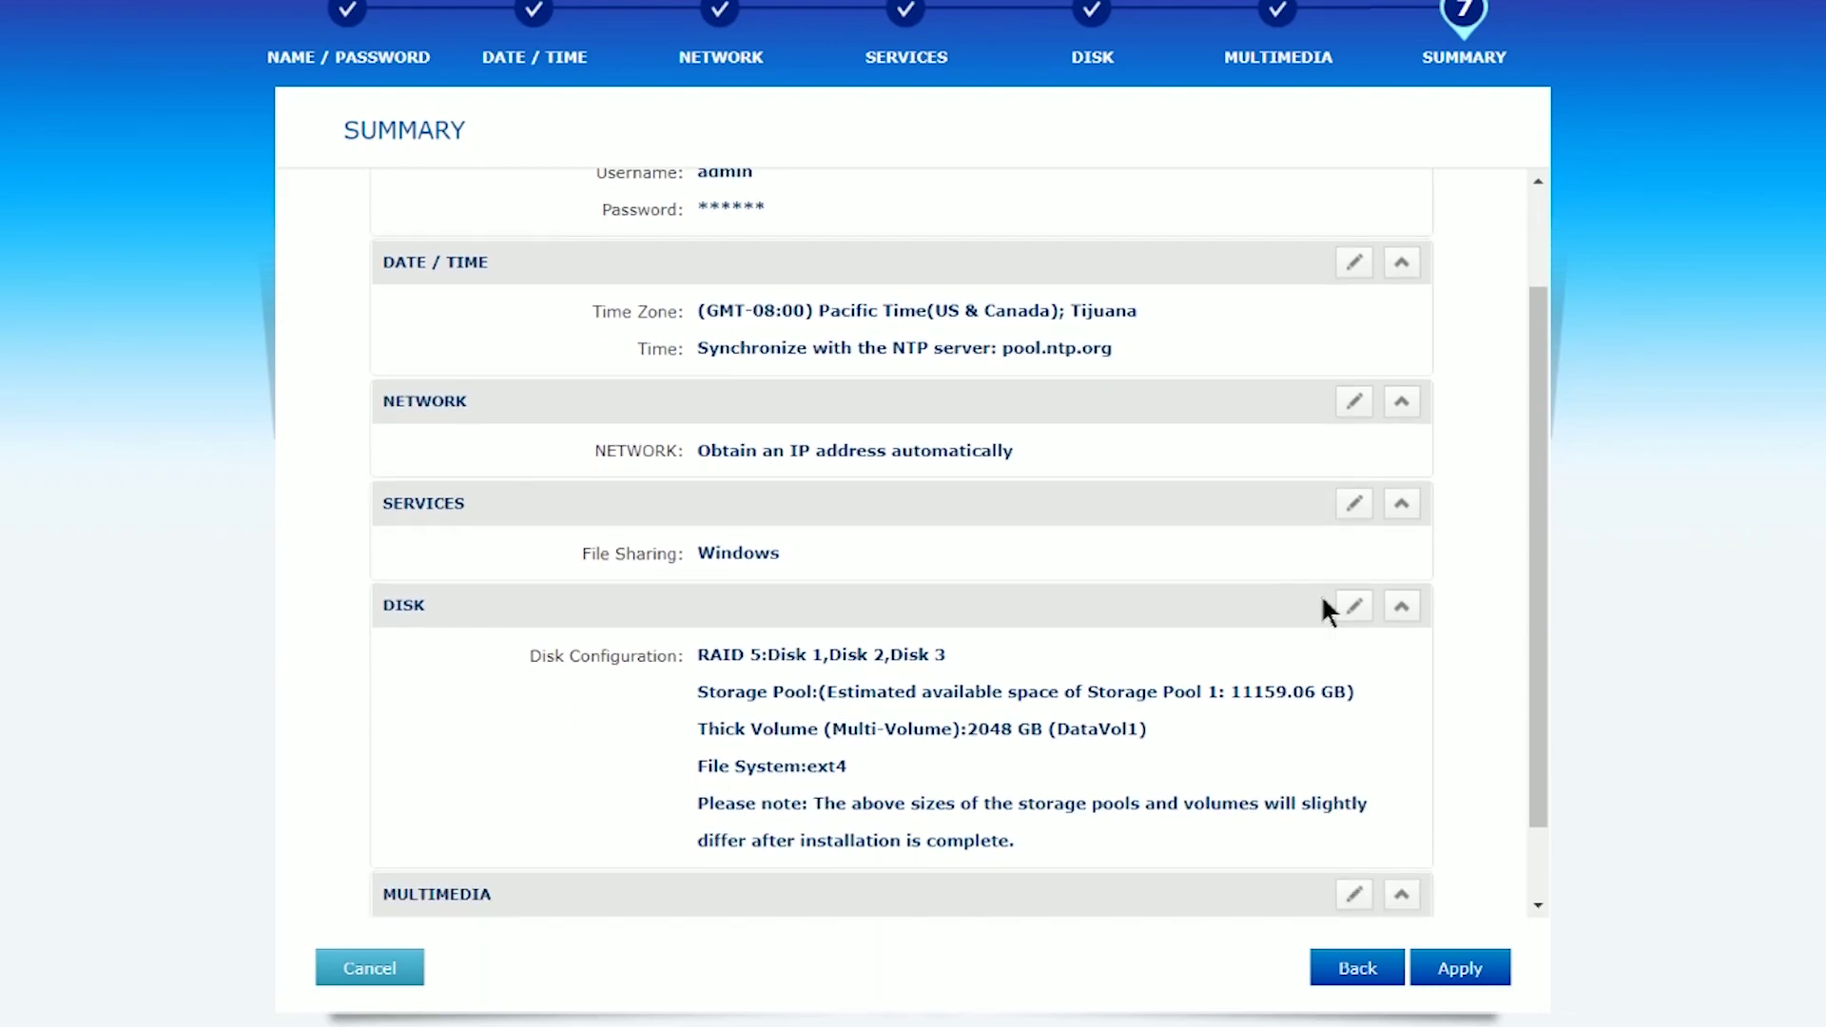
scroll(1325, 625, up, 3)
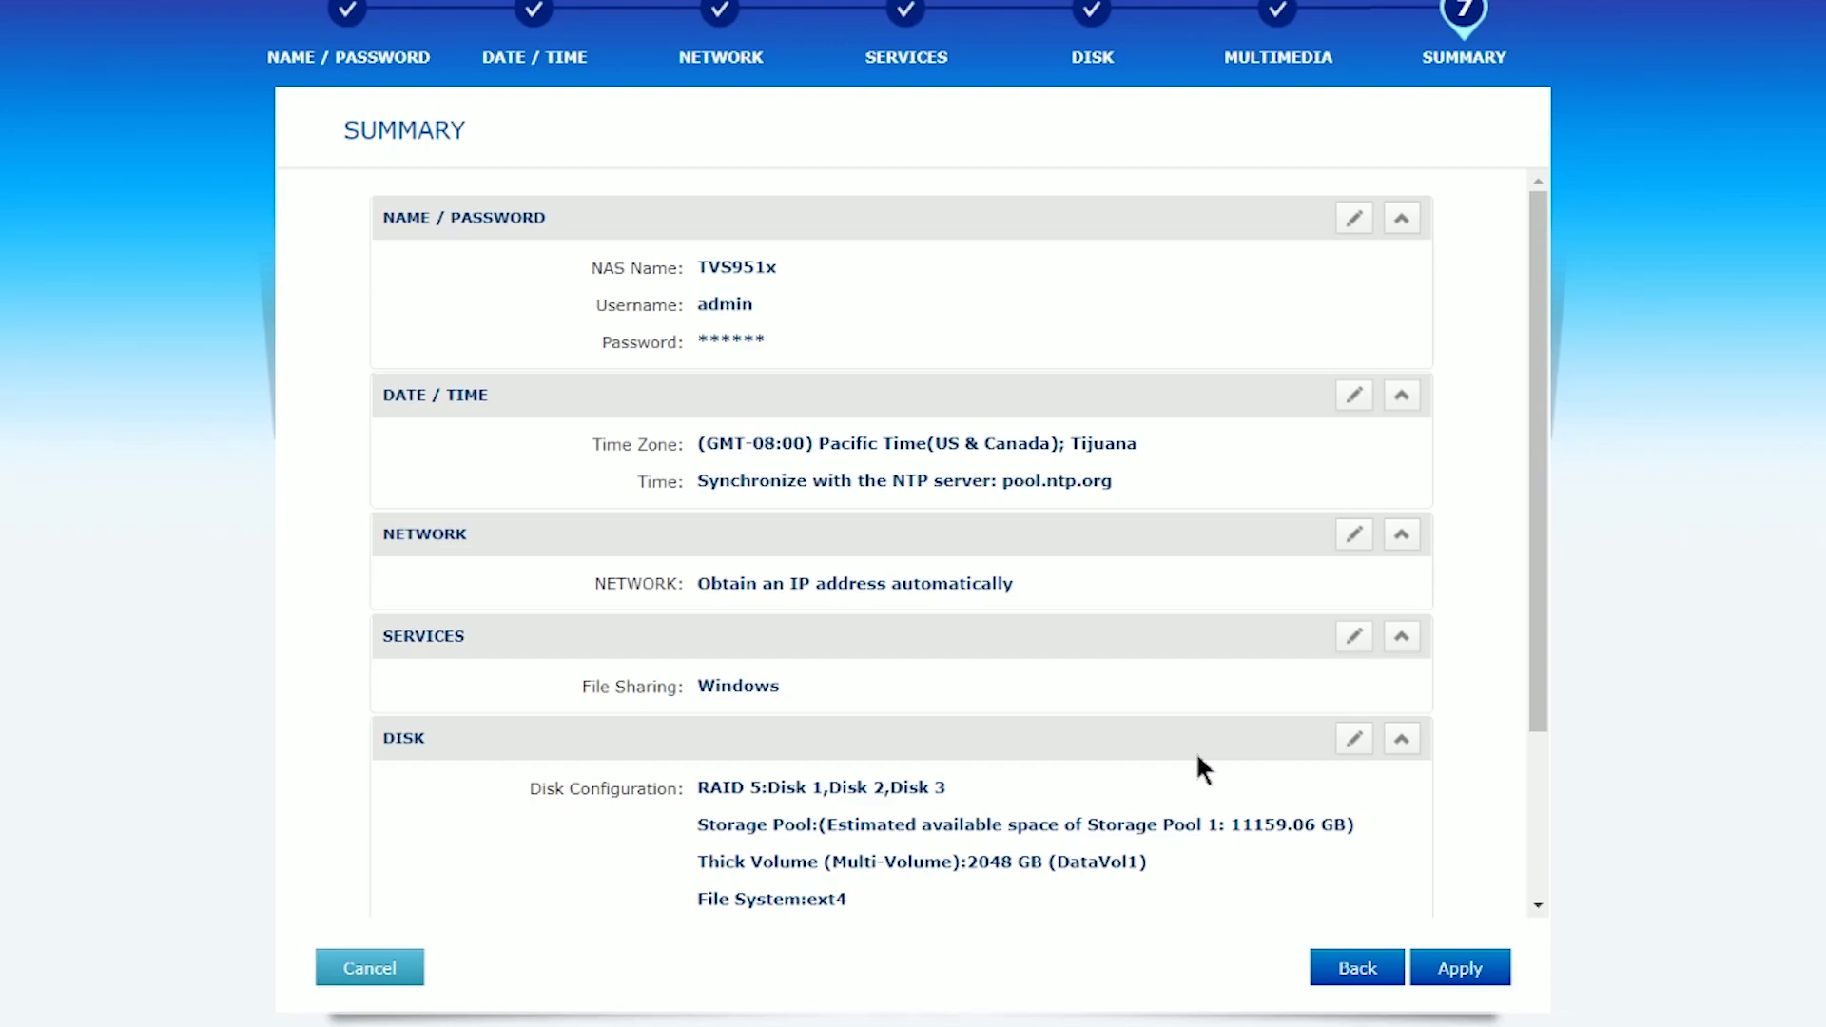
scroll(1198, 767, down, 3)
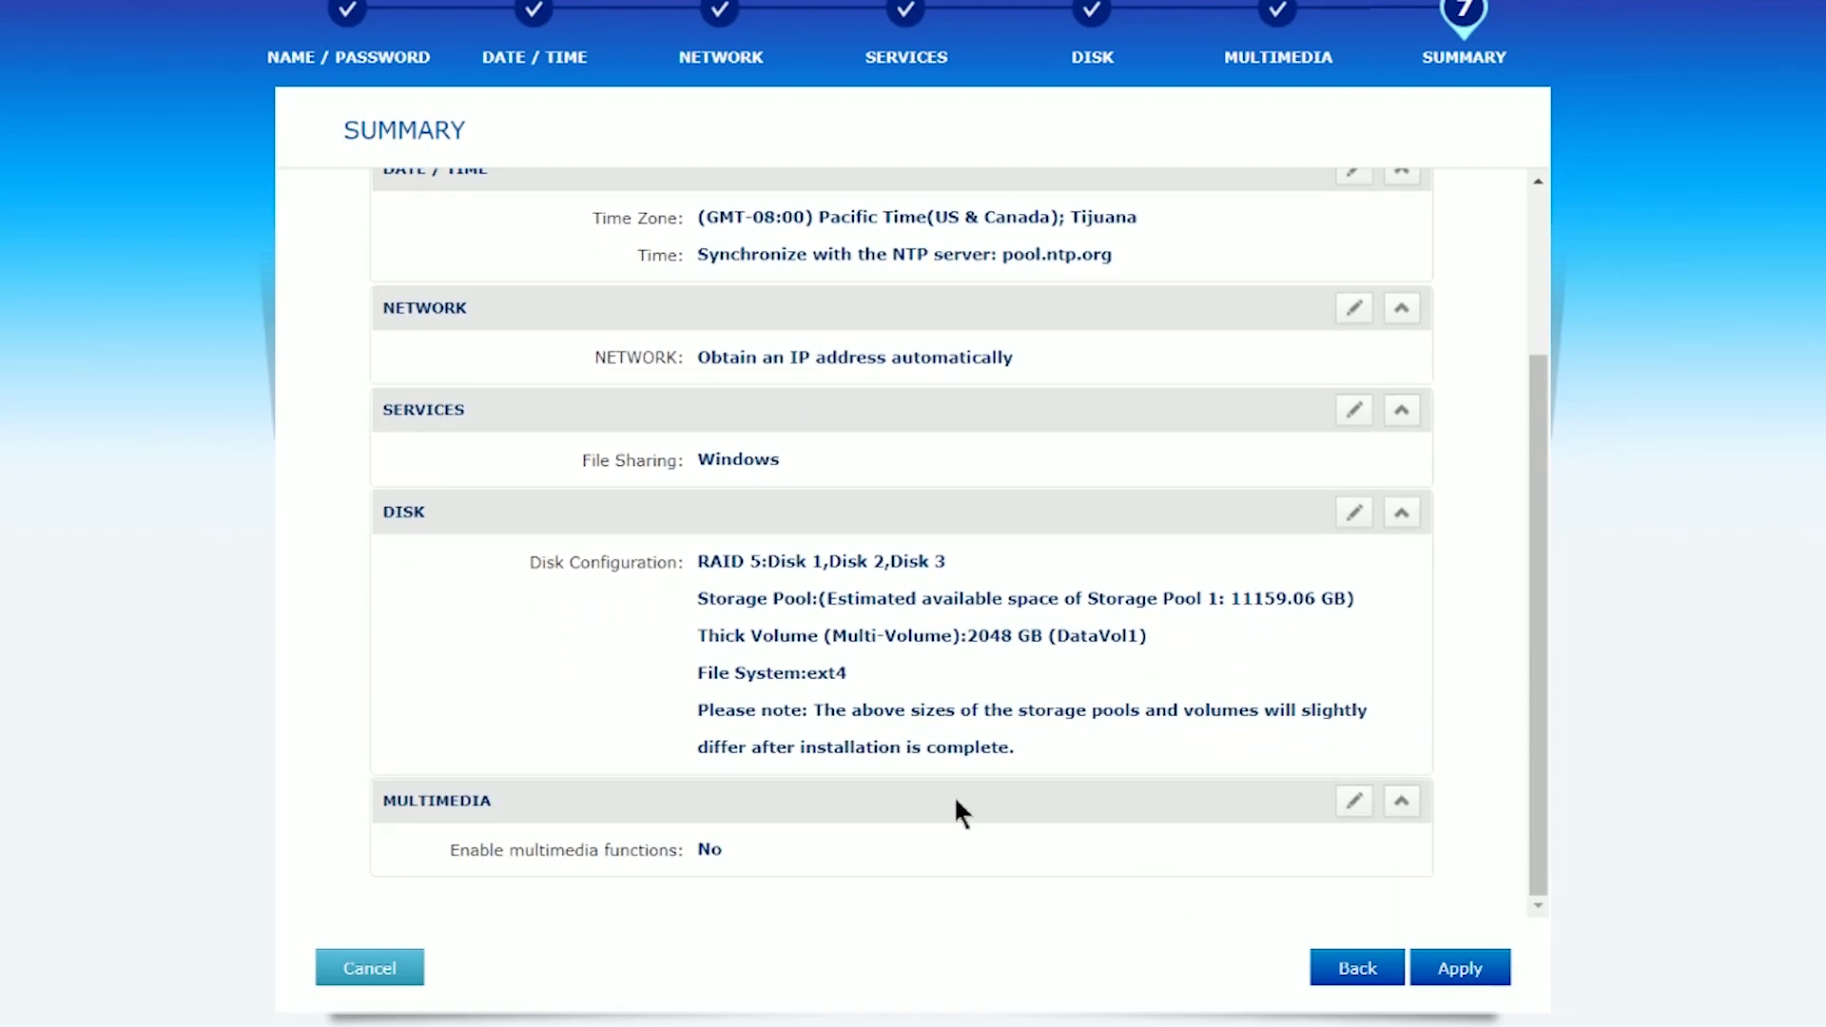
click(1458, 972)
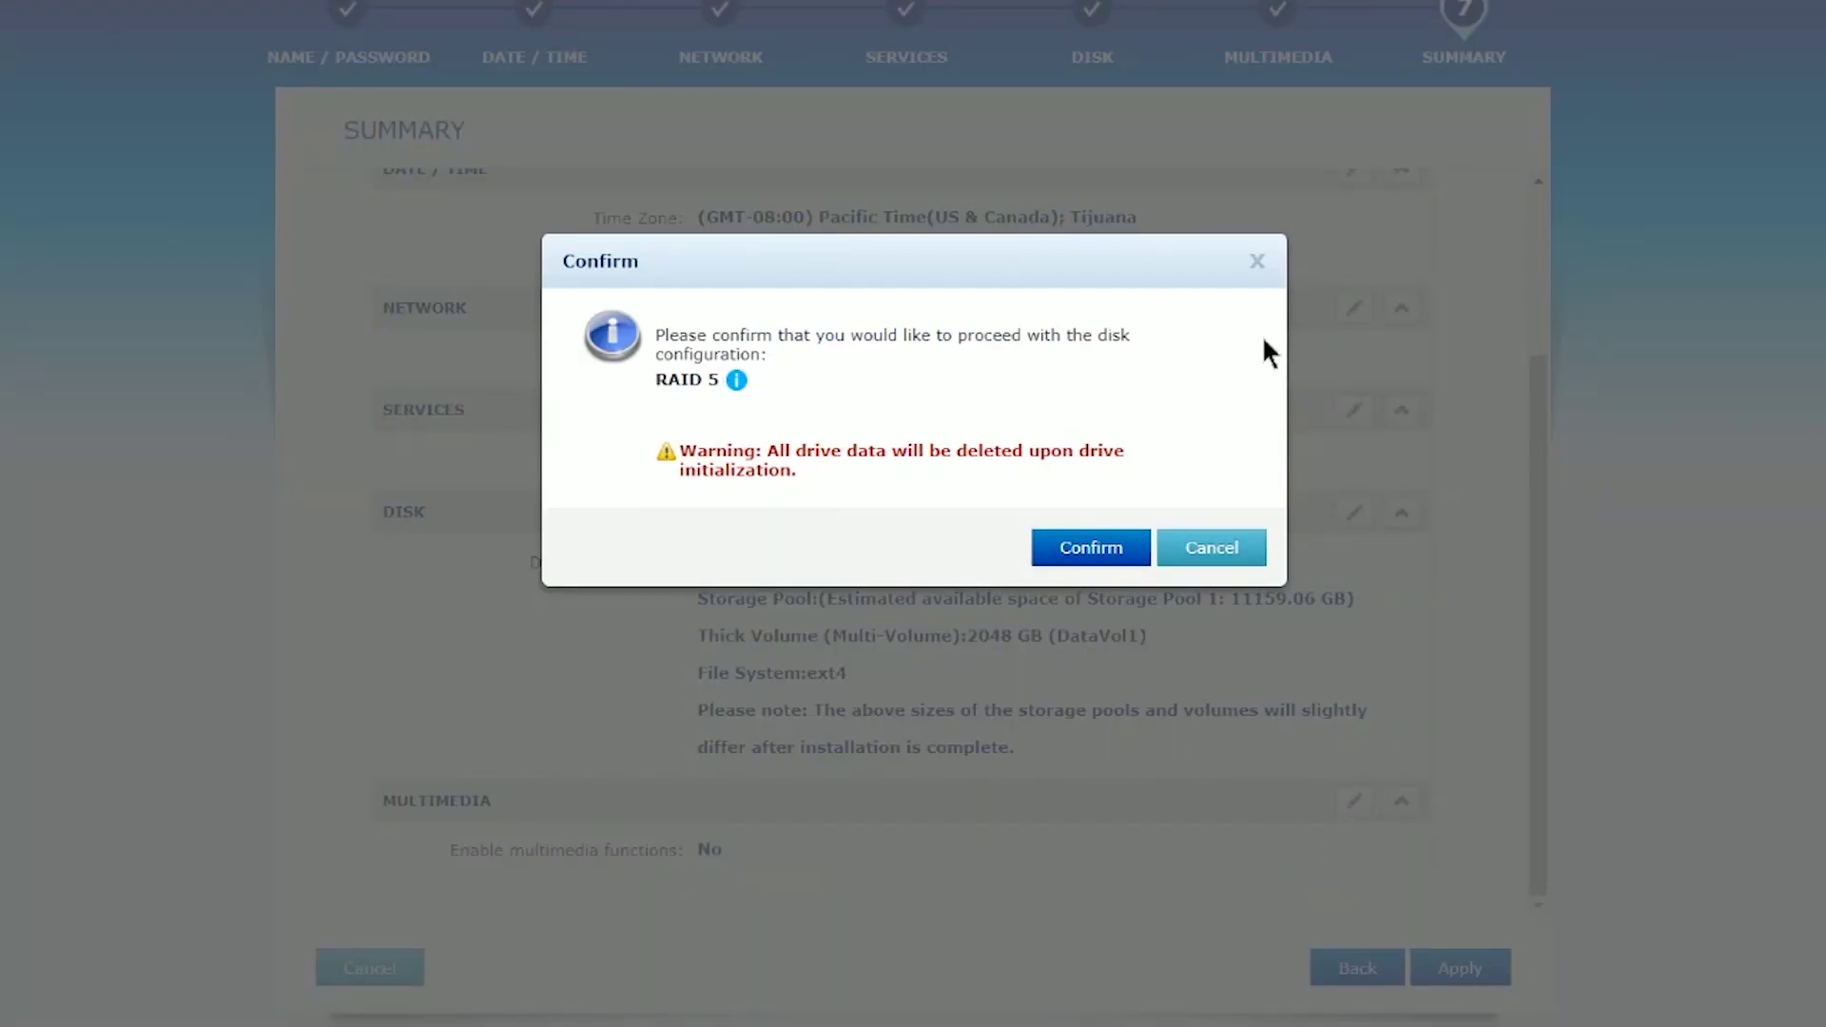
click(1084, 548)
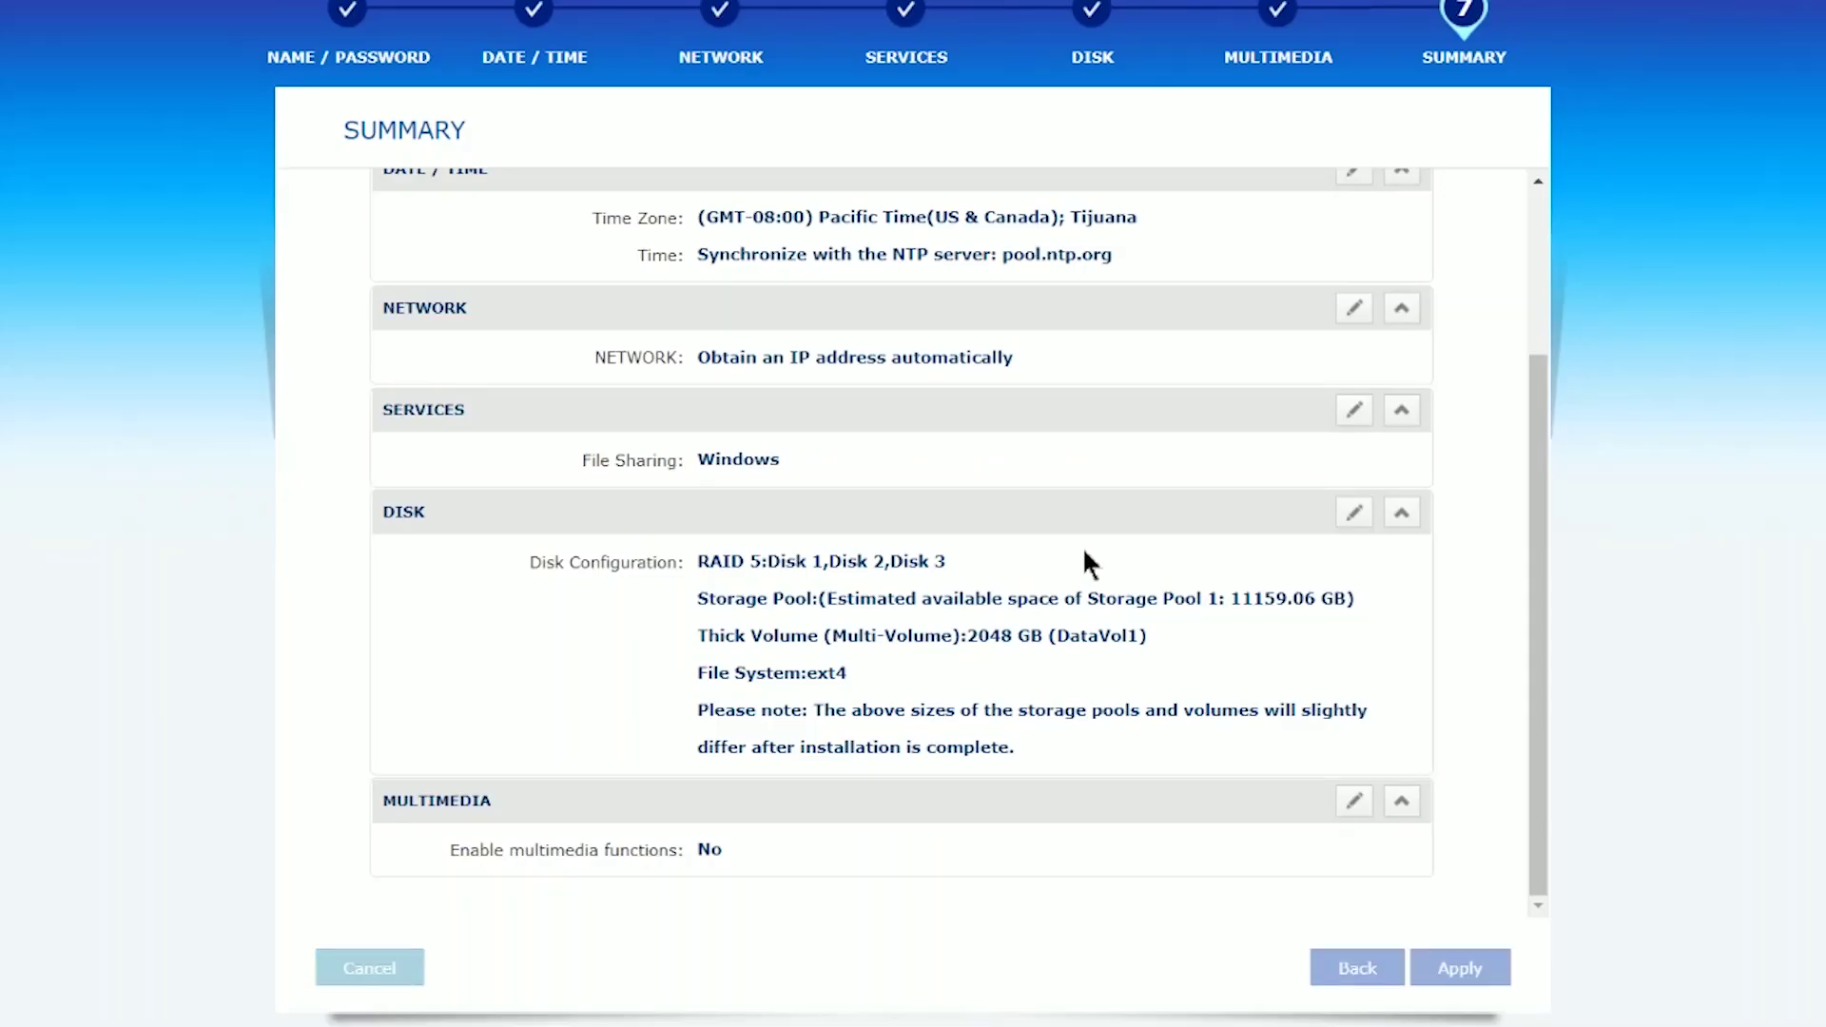